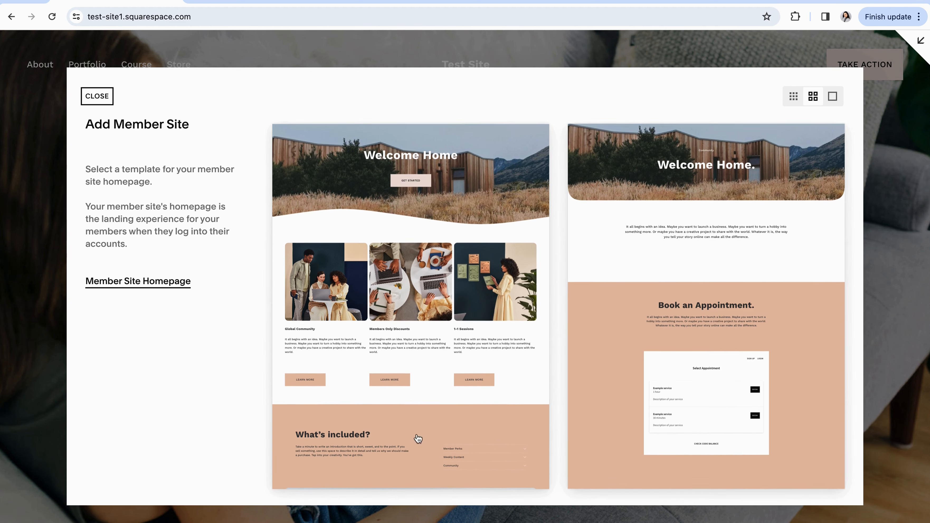
# - Add a member site from the homepage template with the appointment booking section, keeping the name Member Site
pyautogui.click(637, 262)
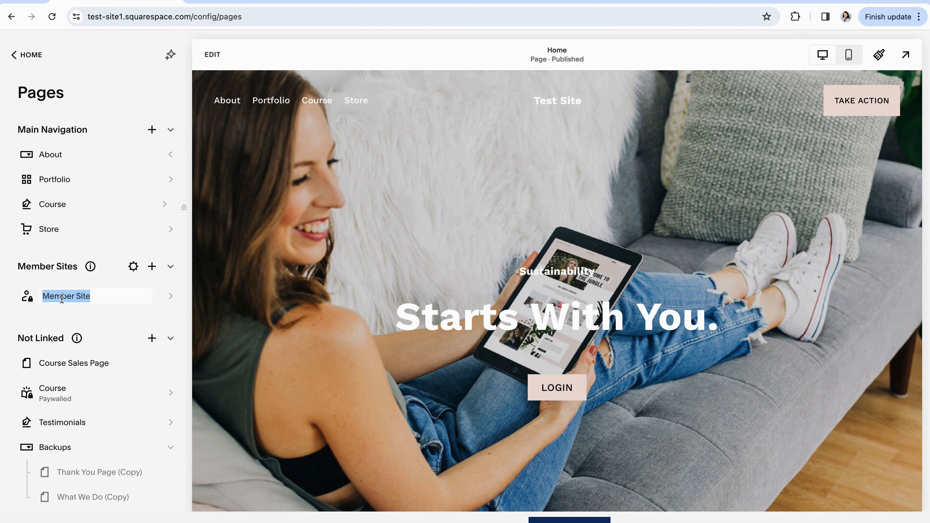
pyautogui.click(105, 310)
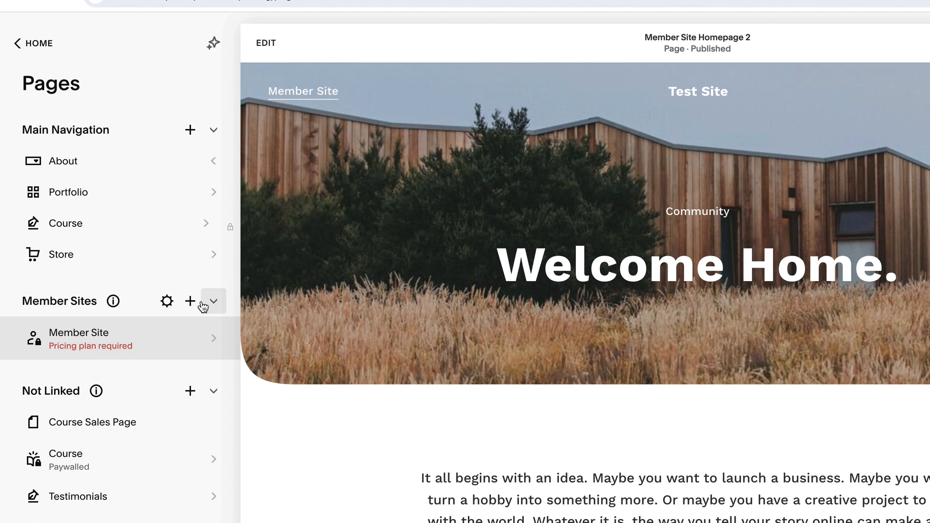
pyautogui.click(190, 301)
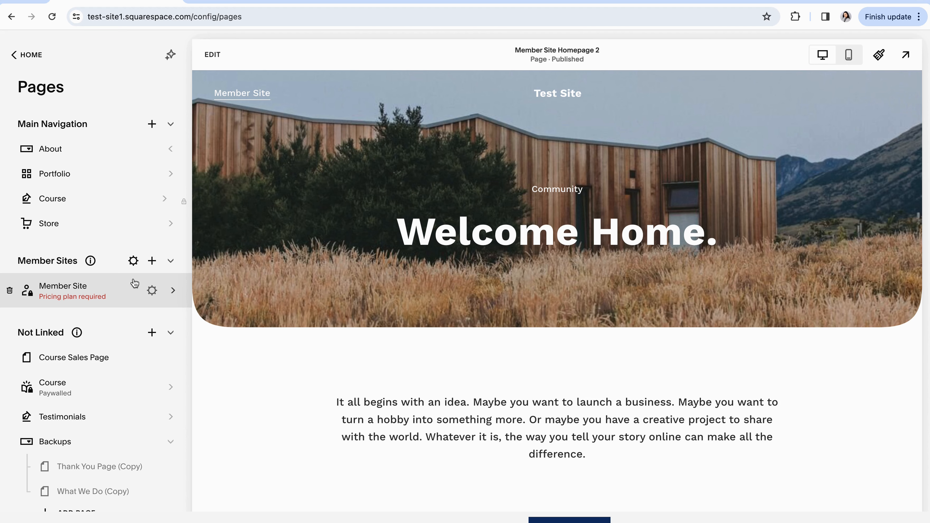
# - Open Member Site and examine the sections of its homepage, including the welcome banner and the appointment booking block
pyautogui.click(106, 288)
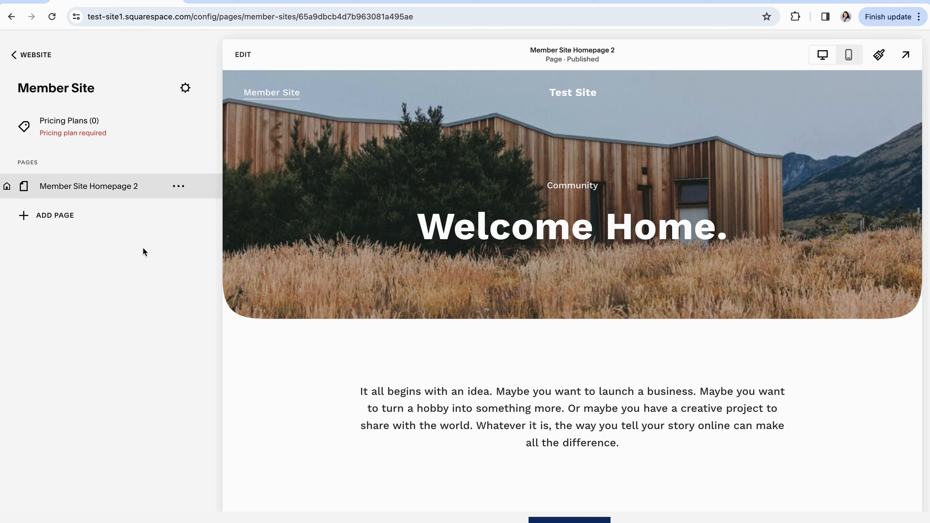
pyautogui.scroll(-6, 560, 292)
pyautogui.scroll(6, 576, 296)
pyautogui.scroll(-5, 560, 290)
pyautogui.scroll(1, 560, 290)
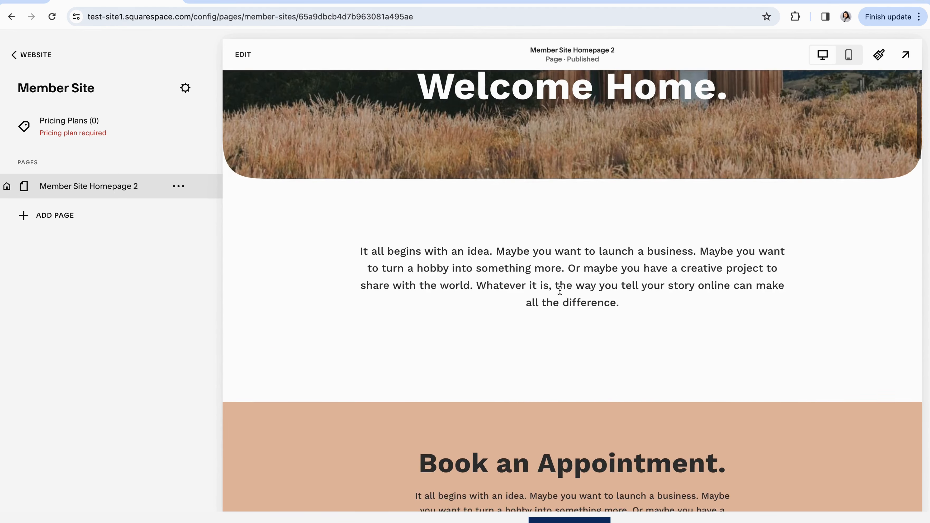
pyautogui.scroll(4, 559, 290)
pyautogui.scroll(-4, 533, 301)
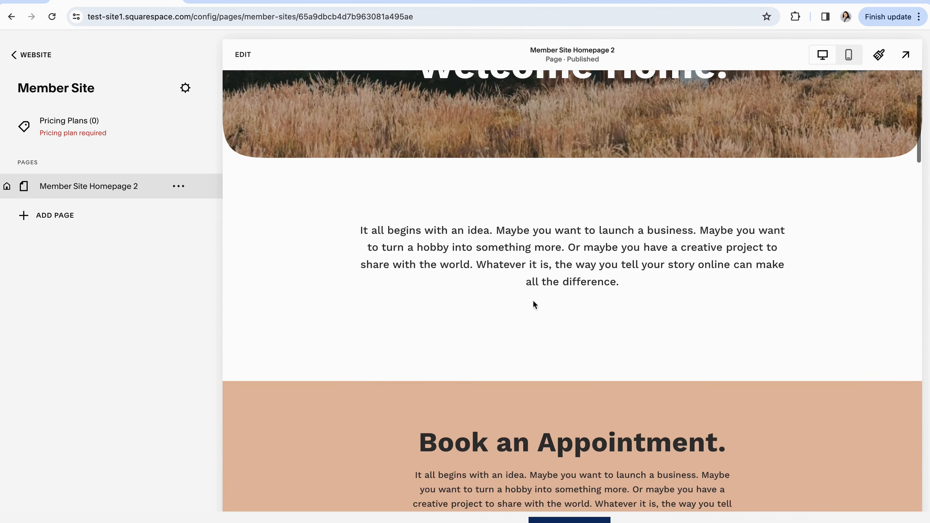
pyautogui.scroll(-7, 533, 301)
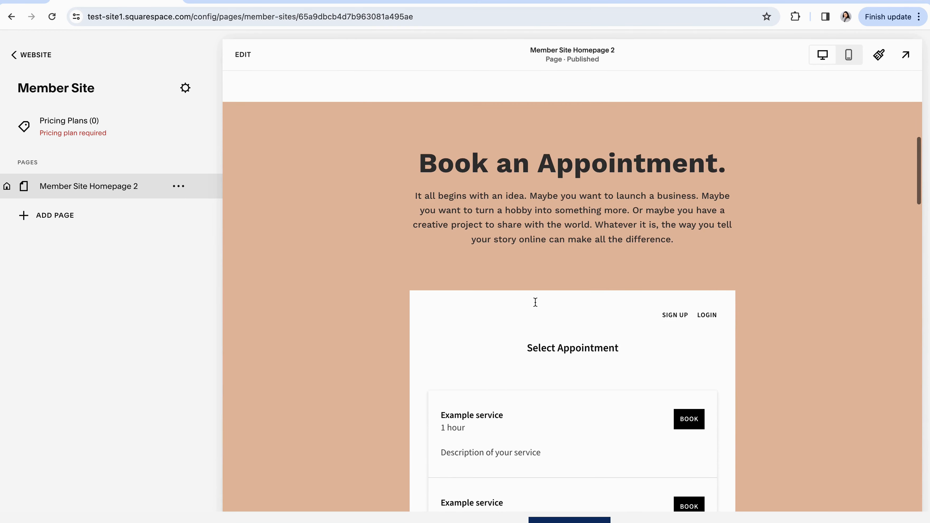
pyautogui.scroll(8, 535, 302)
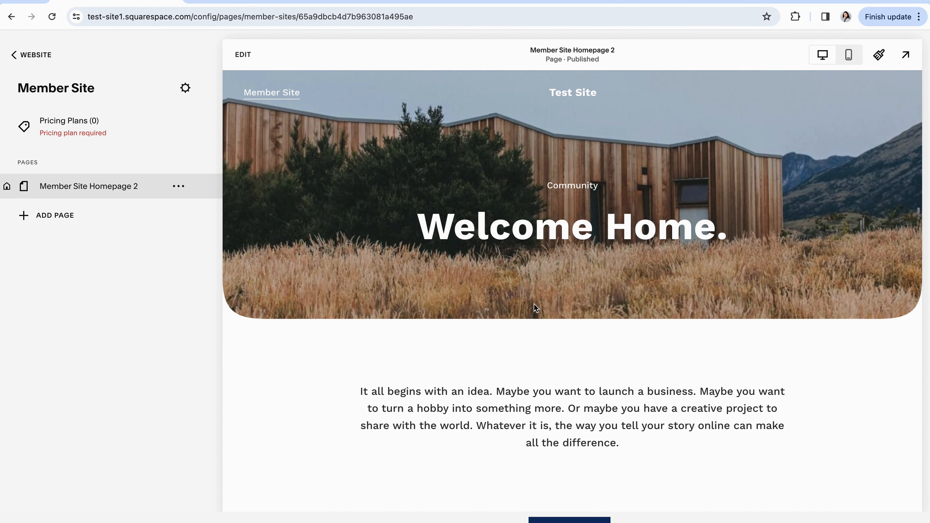
pyautogui.scroll(-3, 542, 319)
pyautogui.scroll(3, 542, 319)
# - Add a blank page to the member site and name it New Homepage
pyautogui.click(47, 219)
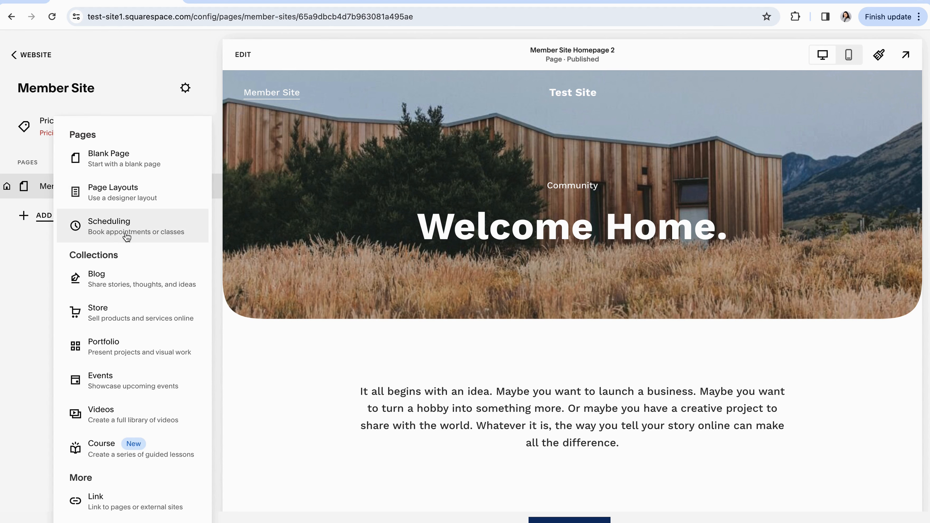
pyautogui.click(106, 157)
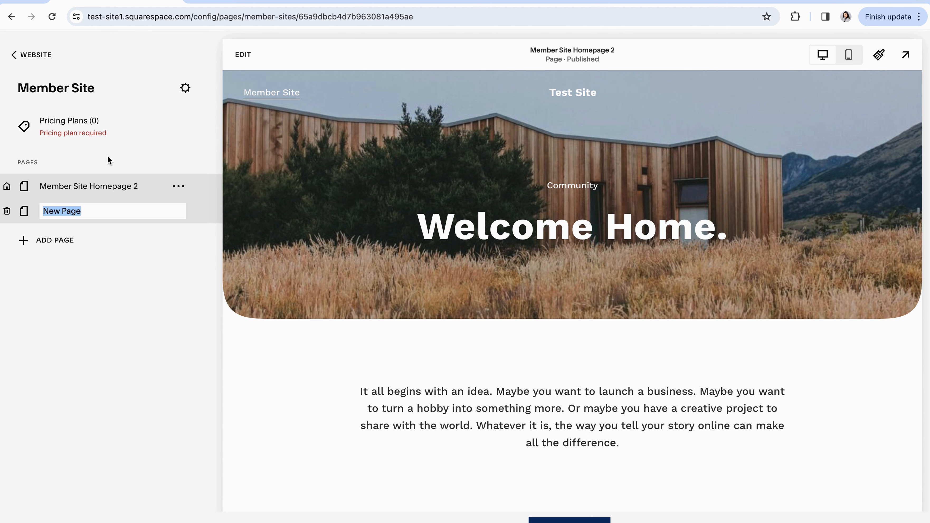
pyautogui.write('New Homepage')
pyautogui.press('Return')
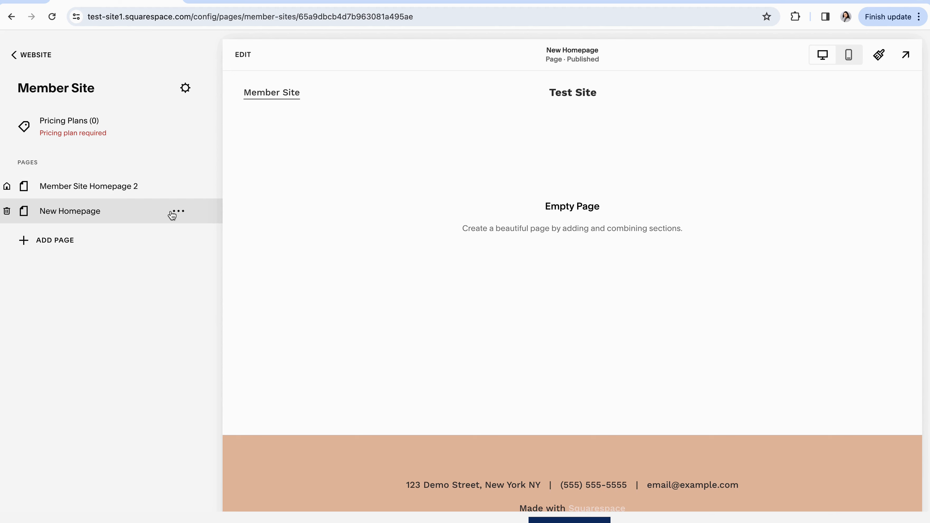
# - Set the New Homepage page as the member site homepage in its page settings
pyautogui.click(179, 213)
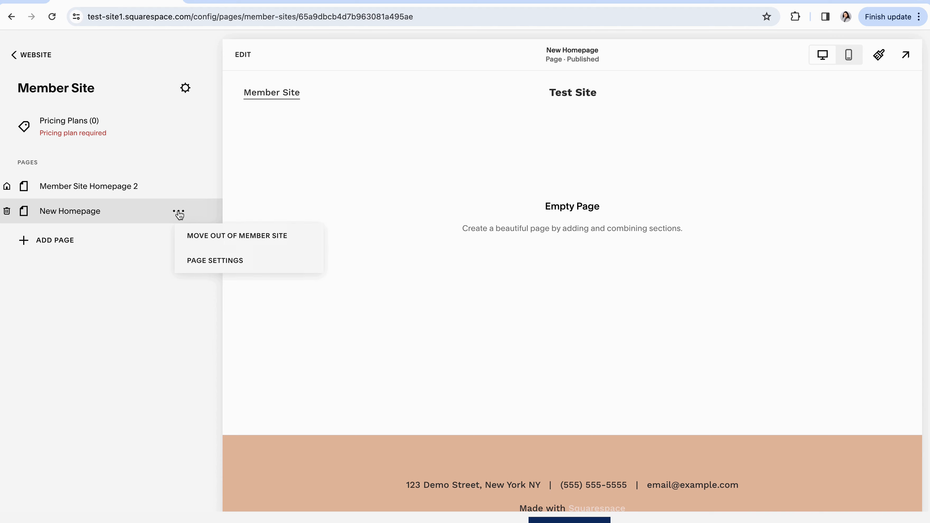
pyautogui.click(209, 261)
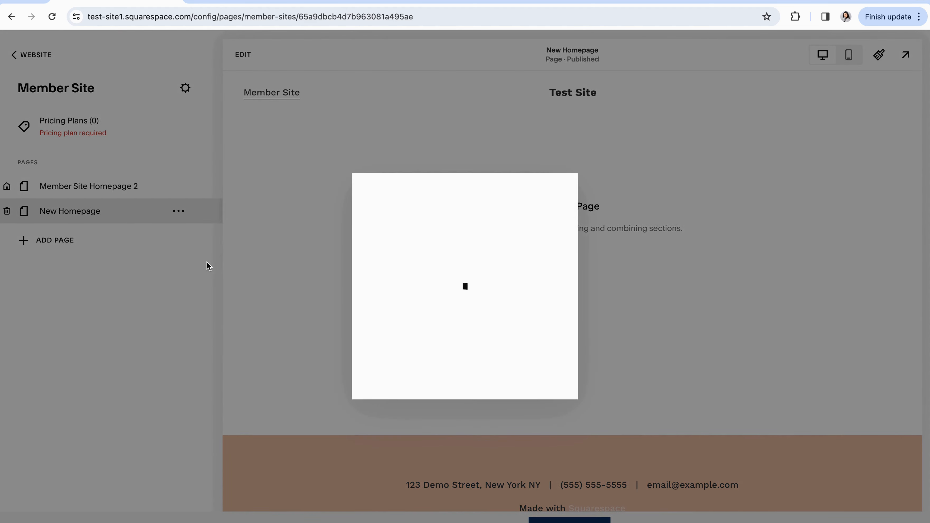
pyautogui.scroll(-2, 502, 294)
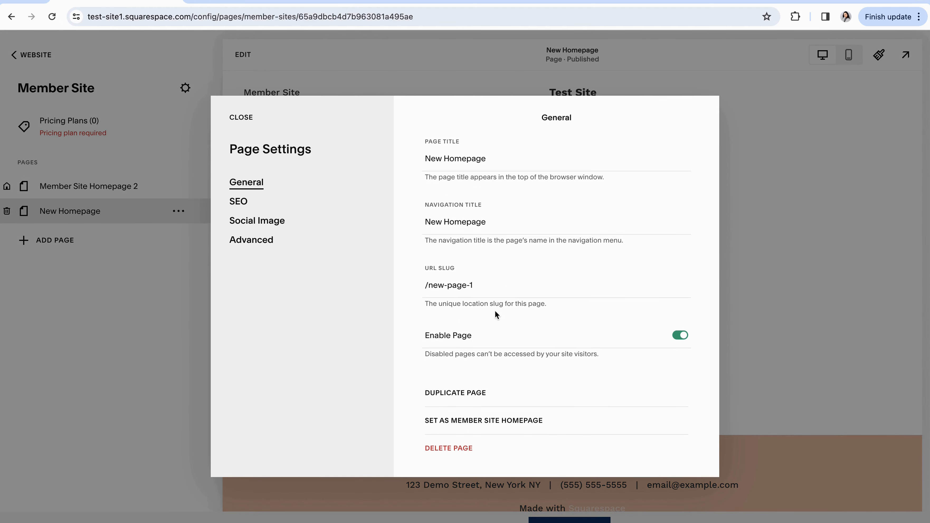
pyautogui.click(487, 426)
pyautogui.click(102, 321)
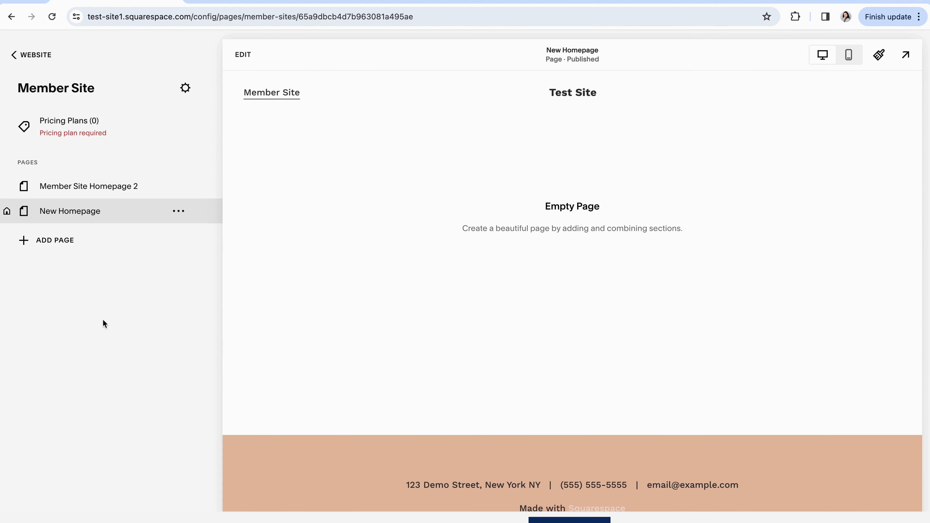
# - Return to the website's page list and review the member navigation options for logged-in members
pyautogui.moveTo(8, 216)
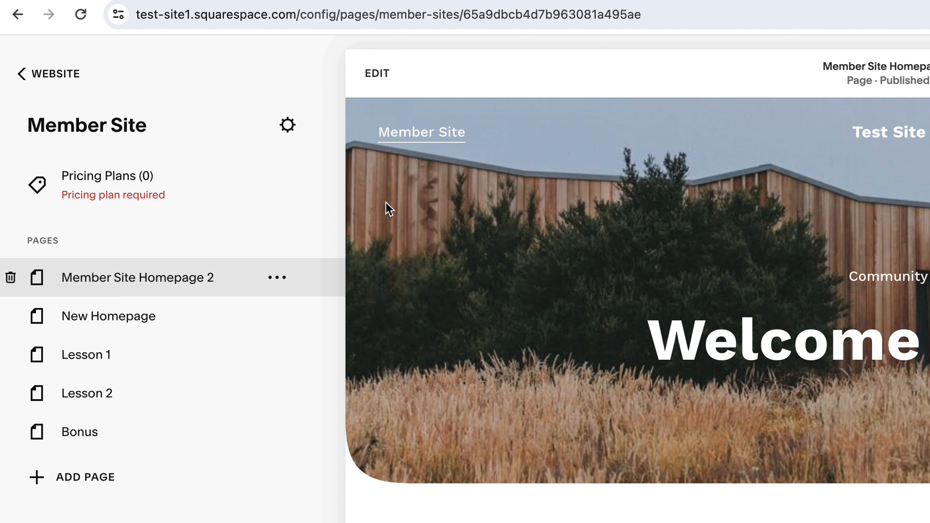
pyautogui.moveTo(278, 96)
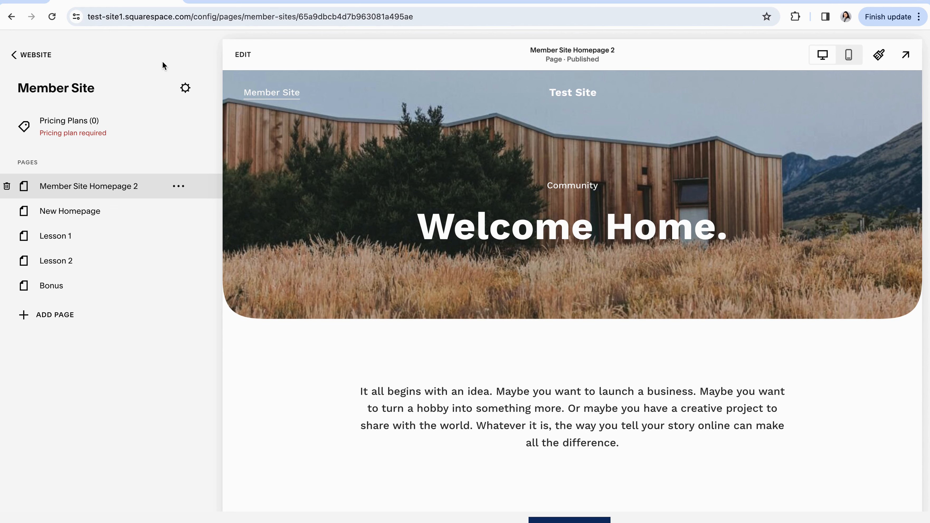
pyautogui.click(26, 55)
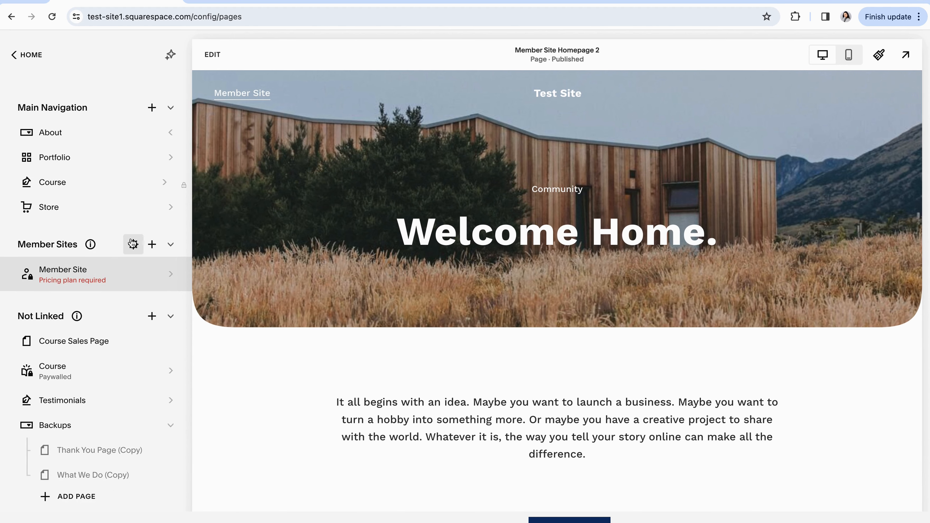
pyautogui.click(132, 245)
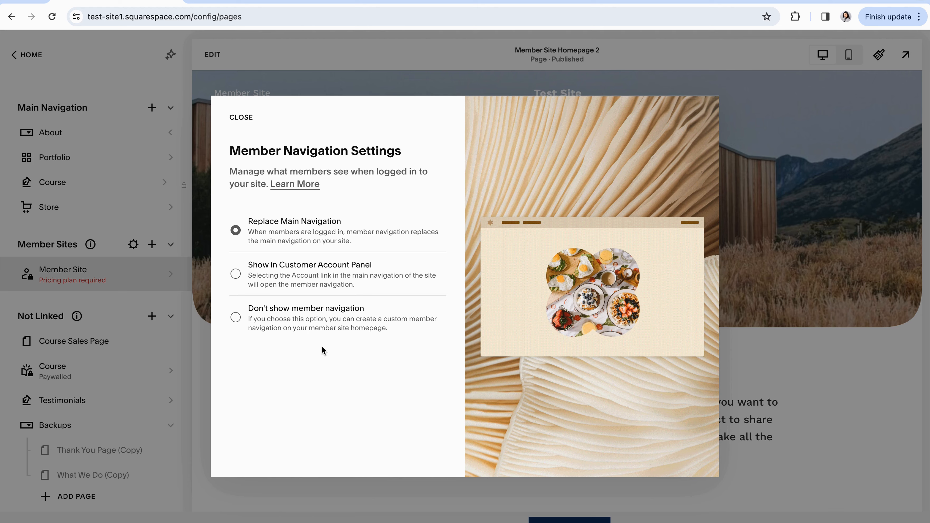
pyautogui.click(241, 117)
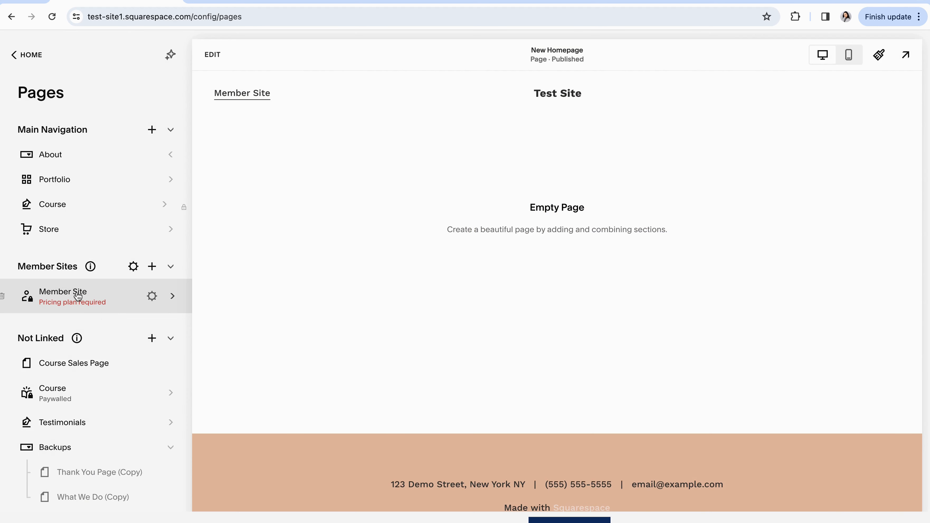
# - Create the Gold Subscription pricing plan for Member Site with one fixed payment of $15.00 and no enrollment date limits
pyautogui.click(112, 295)
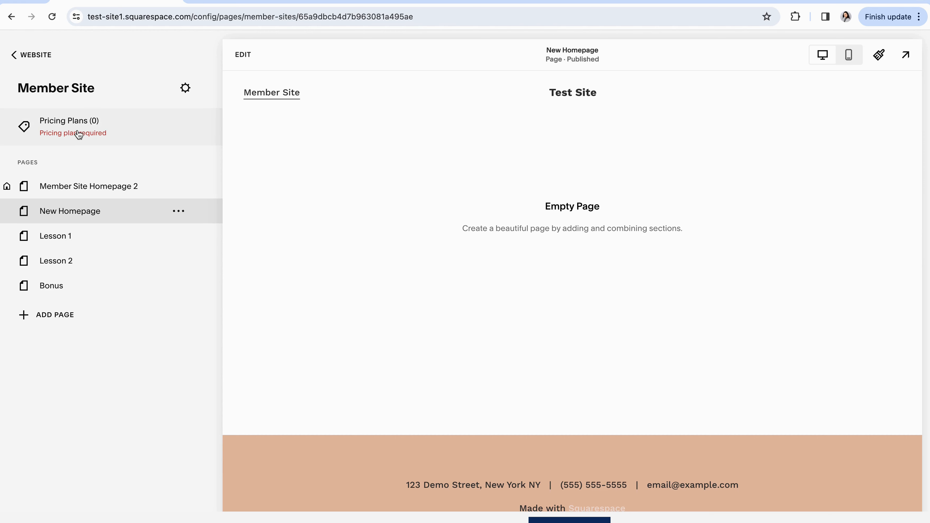
pyautogui.click(74, 122)
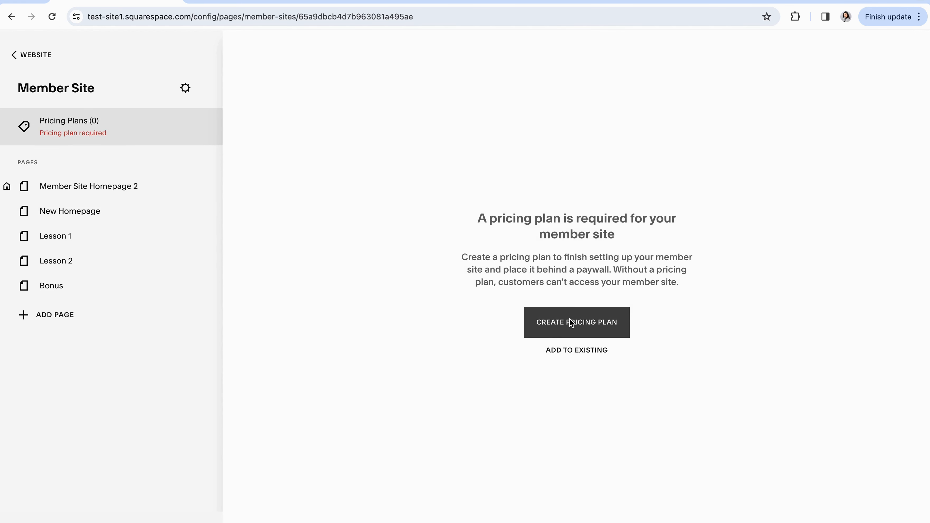
pyautogui.click(571, 323)
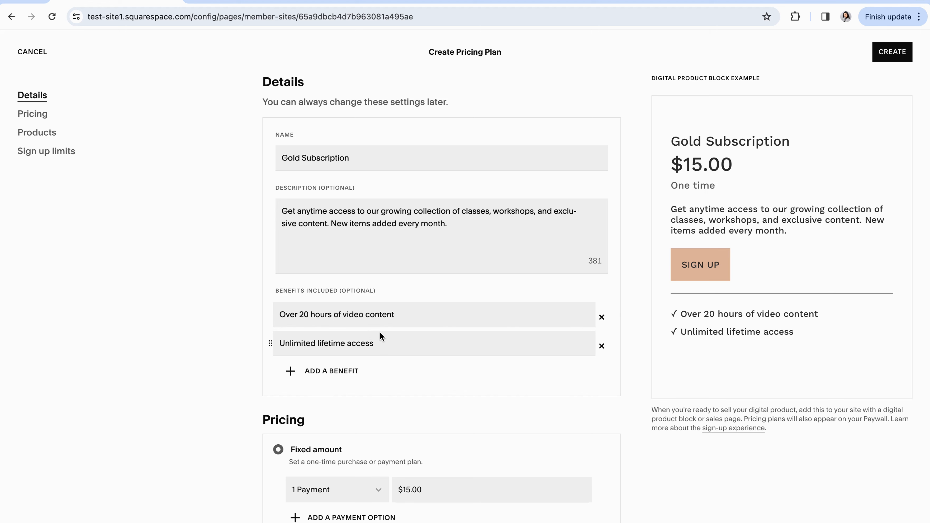
pyautogui.scroll(-5, 380, 332)
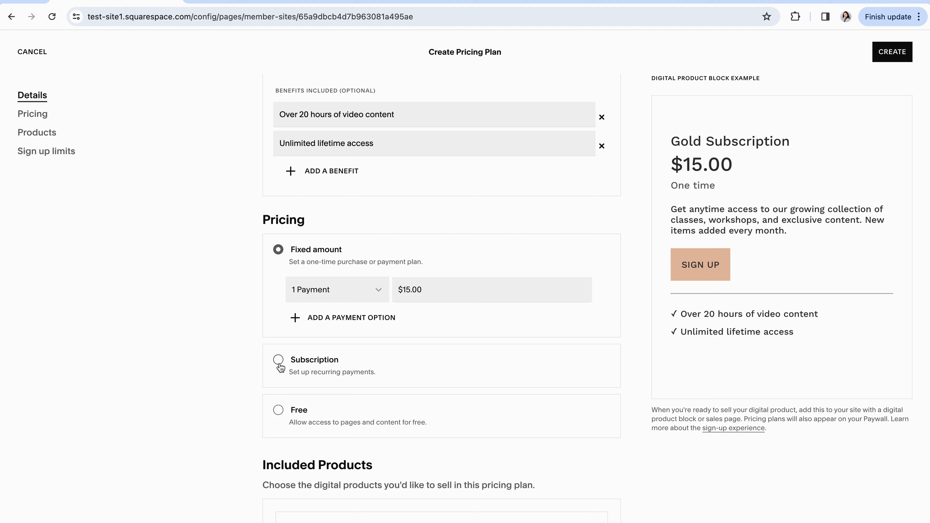
pyautogui.scroll(-4, 272, 406)
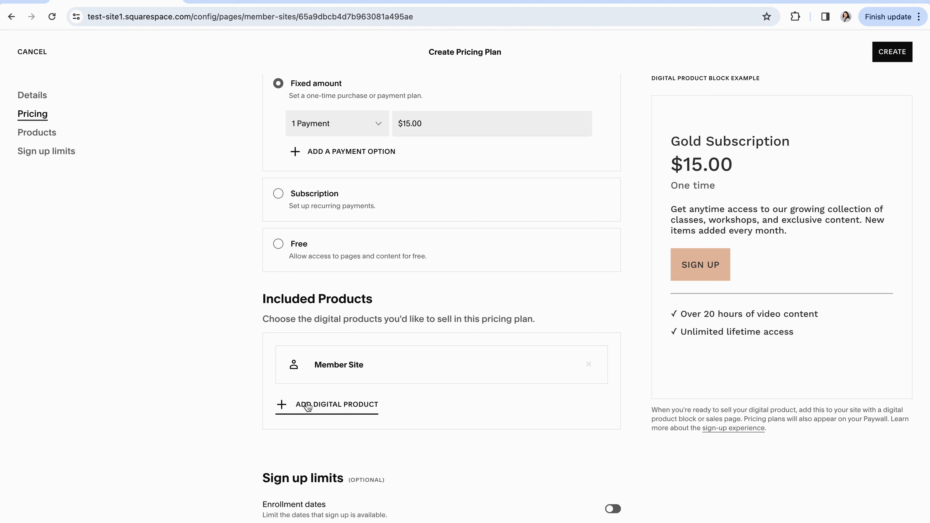
pyautogui.scroll(-5, 313, 420)
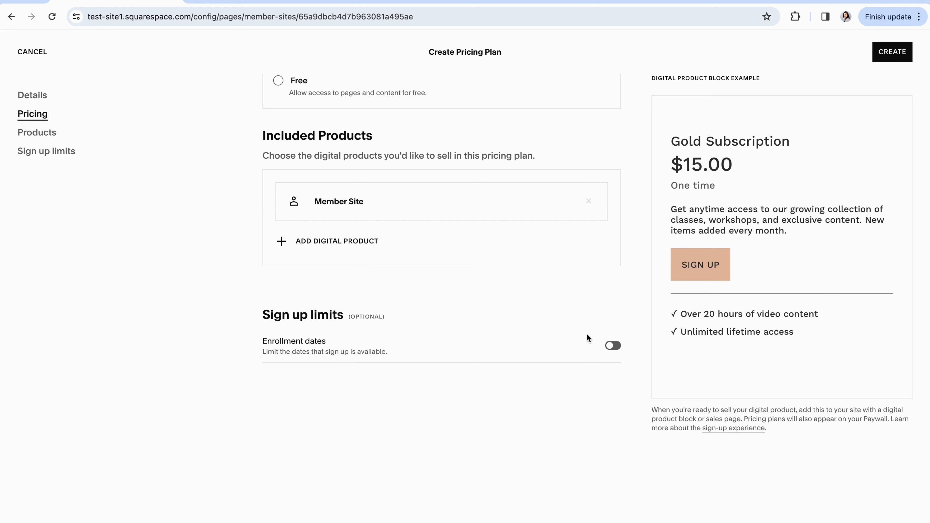
pyautogui.click(613, 348)
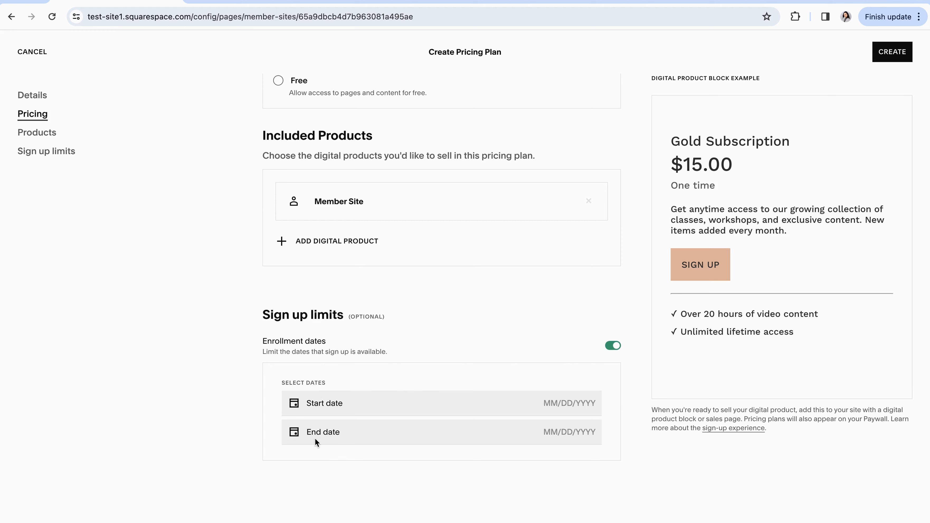
pyautogui.click(613, 346)
pyautogui.scroll(10, 429, 368)
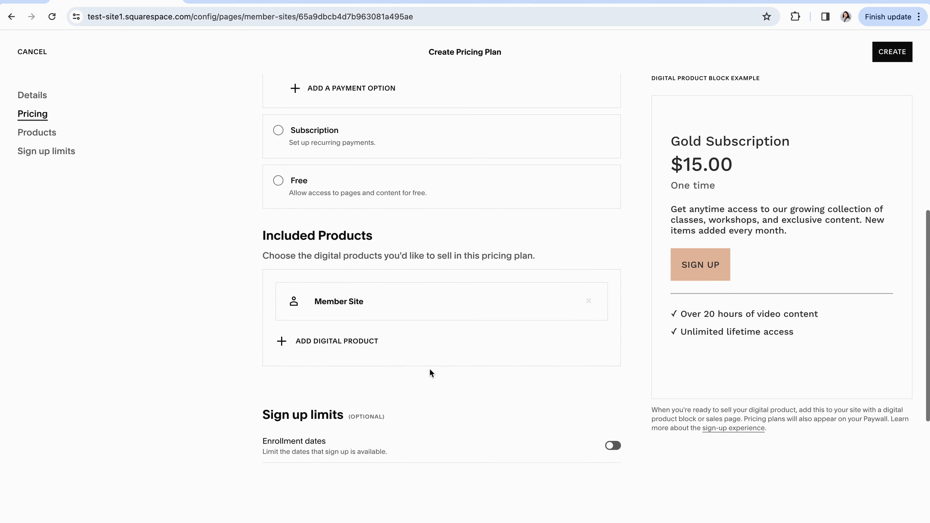
pyautogui.scroll(3, 430, 367)
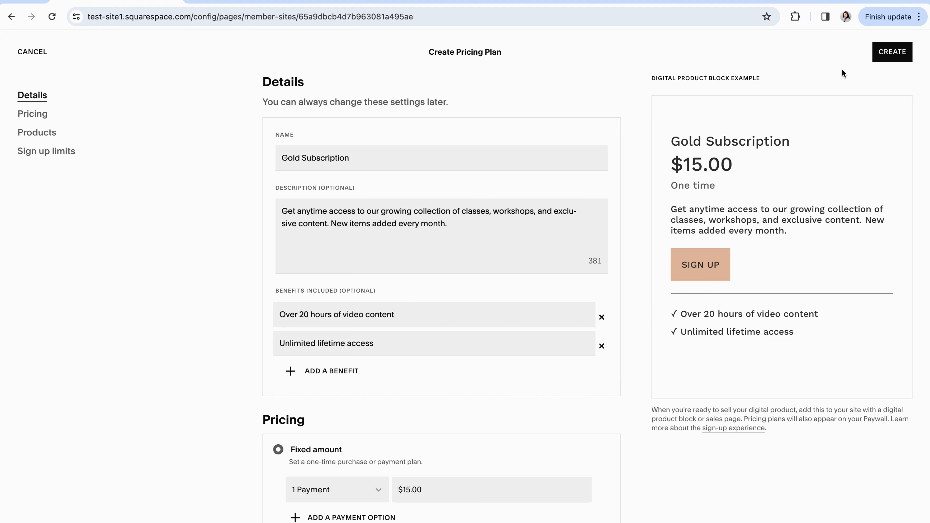
pyautogui.click(892, 56)
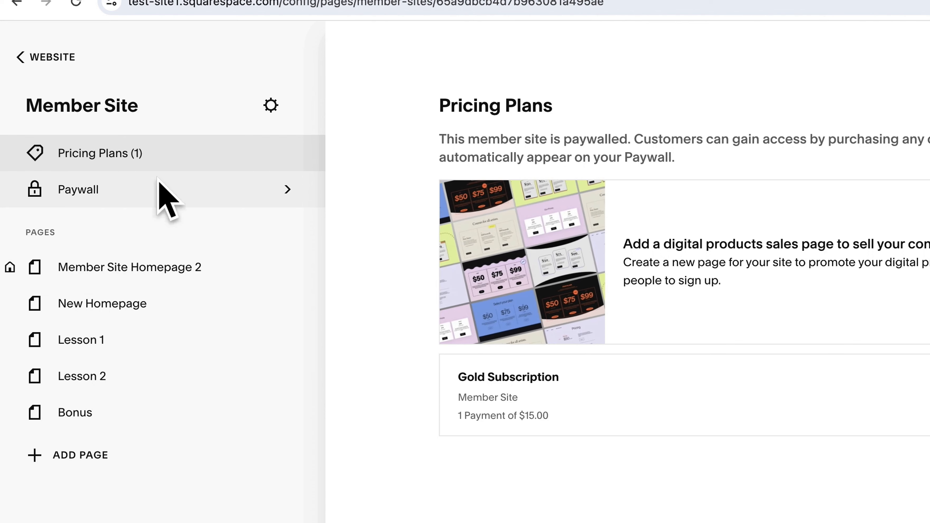
# - Save the member site's paywall with the Gold Subscription plan visible after trying to hide it, and return to the member site
pyautogui.click(83, 191)
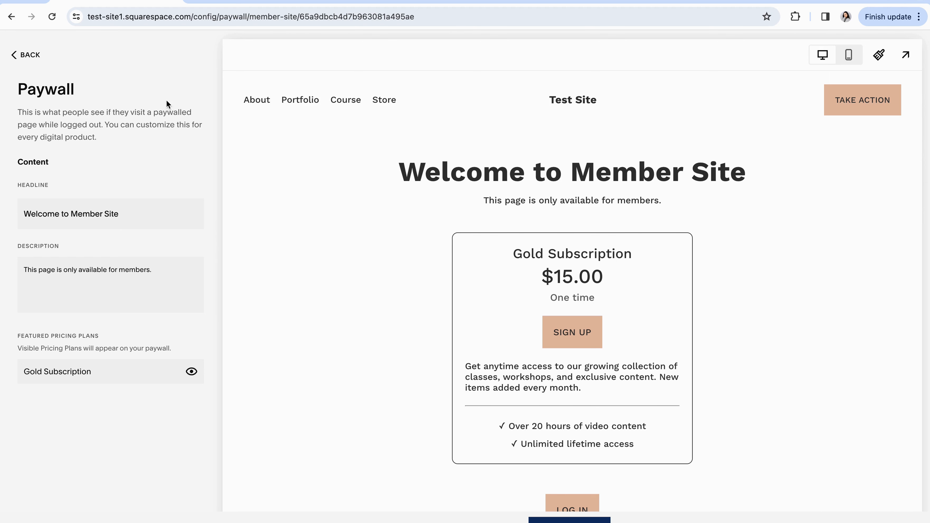
pyautogui.scroll(-3, 404, 285)
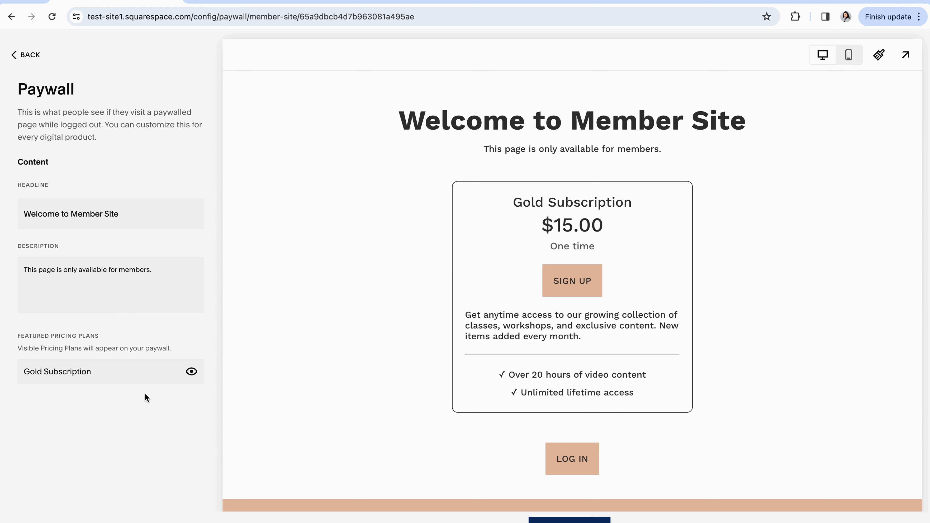
pyautogui.click(192, 372)
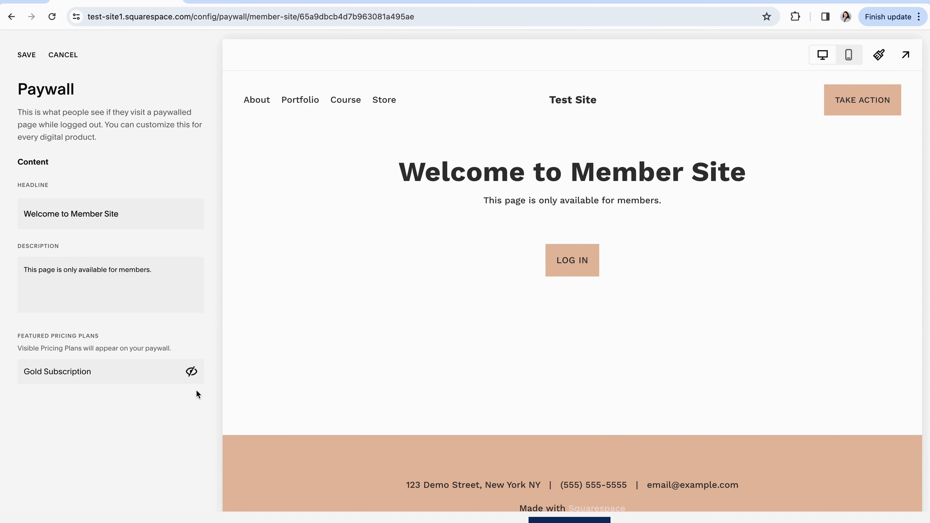
pyautogui.click(191, 372)
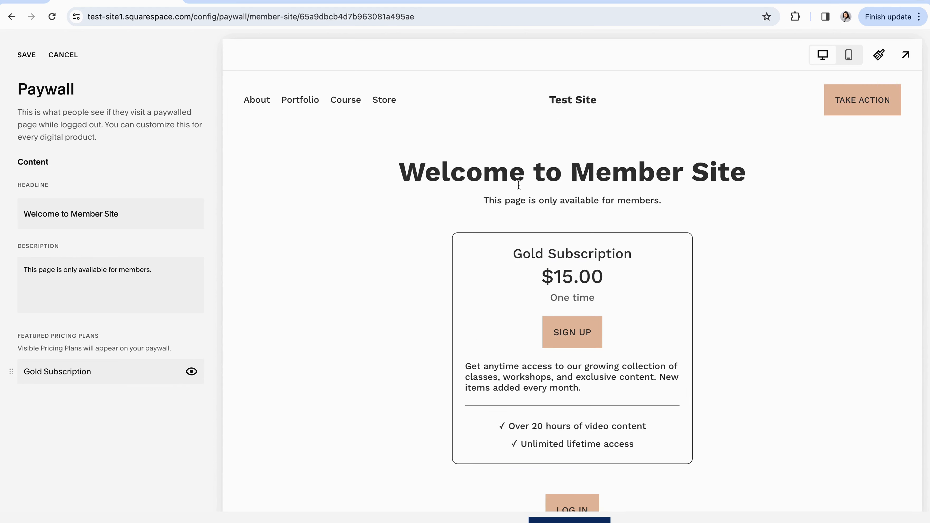
pyautogui.click(27, 56)
pyautogui.click(34, 65)
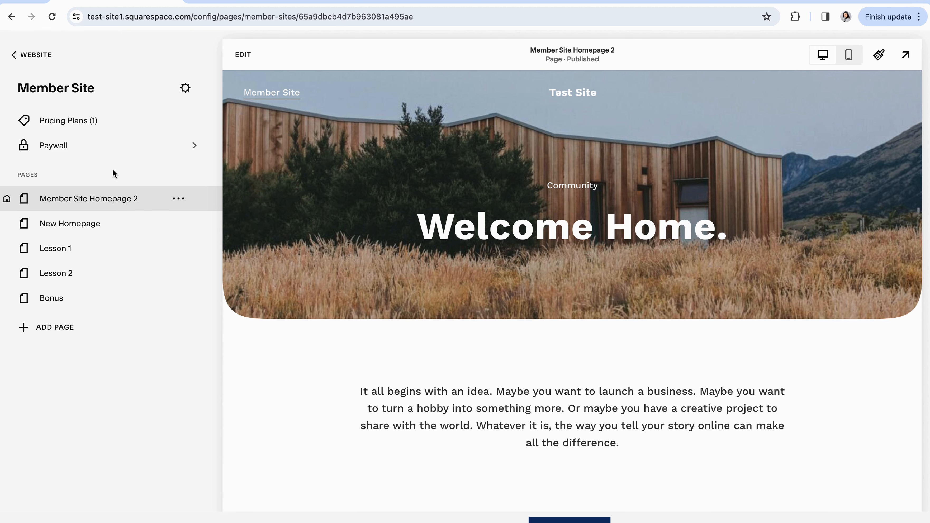
# - Leave the member site's page list for the home menu and open the site's Selling settings
pyautogui.click(35, 56)
pyautogui.click(32, 63)
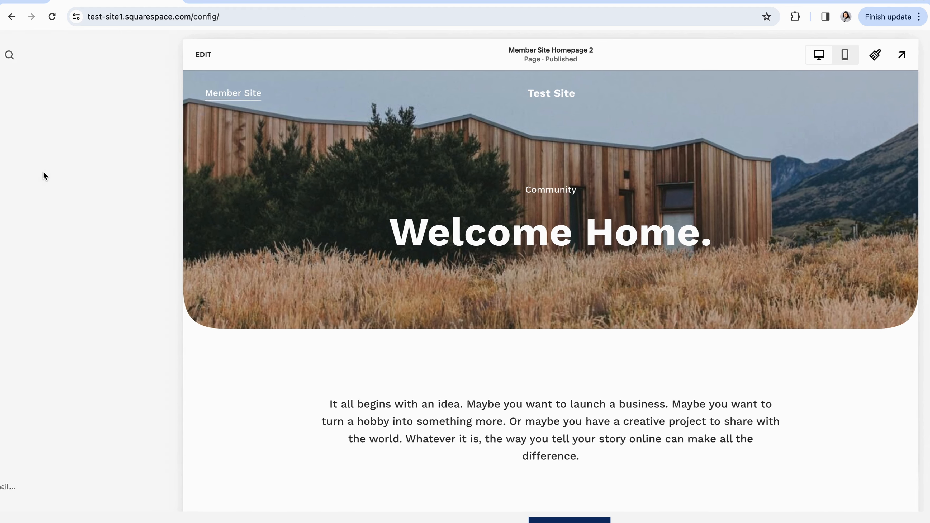
pyautogui.click(35, 425)
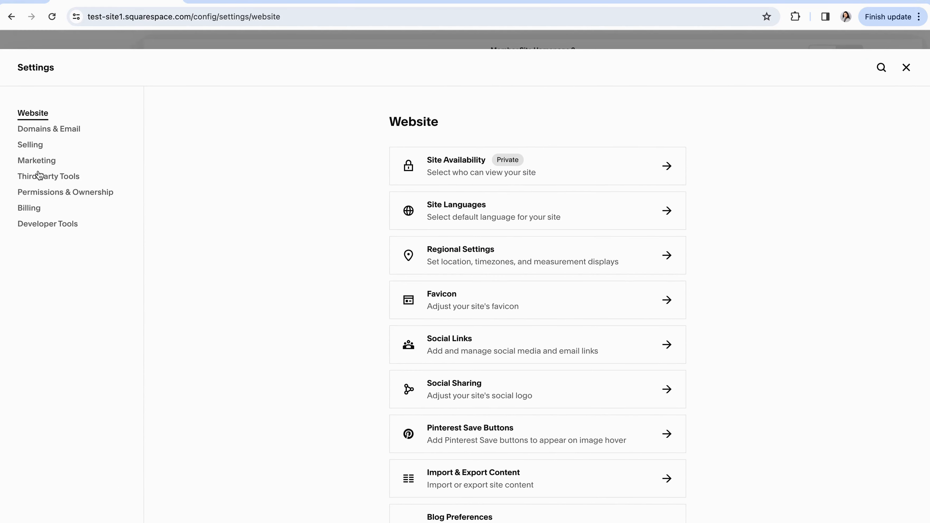
pyautogui.click(31, 144)
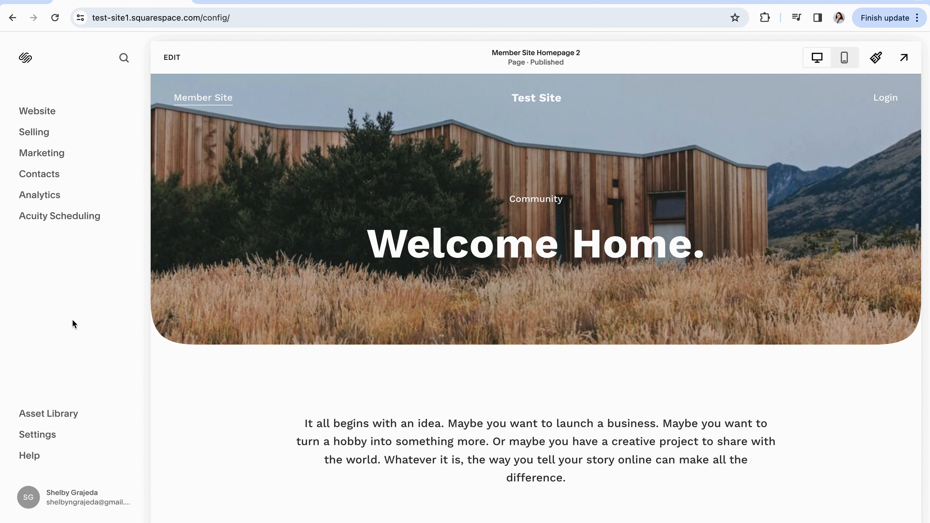
# - Search the site for "payments" and review the Stripe, PayPal and Square payment processors in the Store Payments settings
pyautogui.press('/')
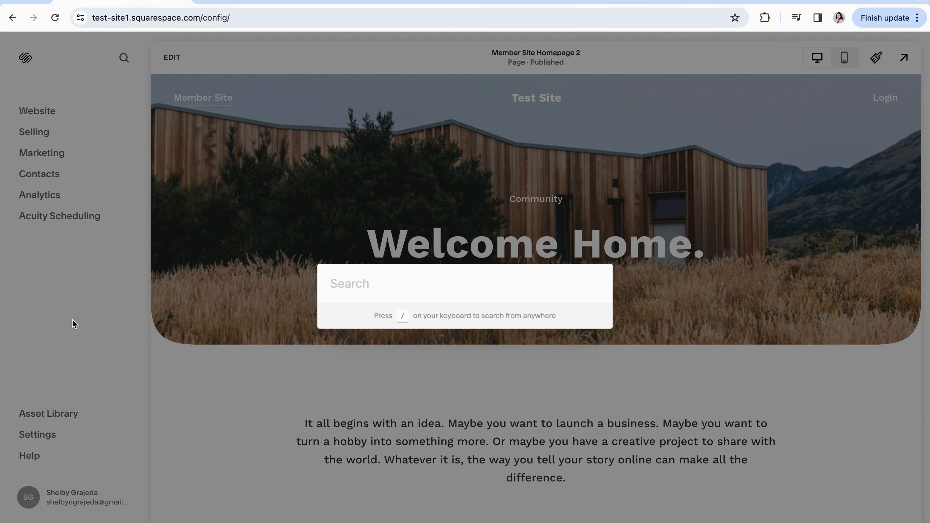
pyautogui.write('payments')
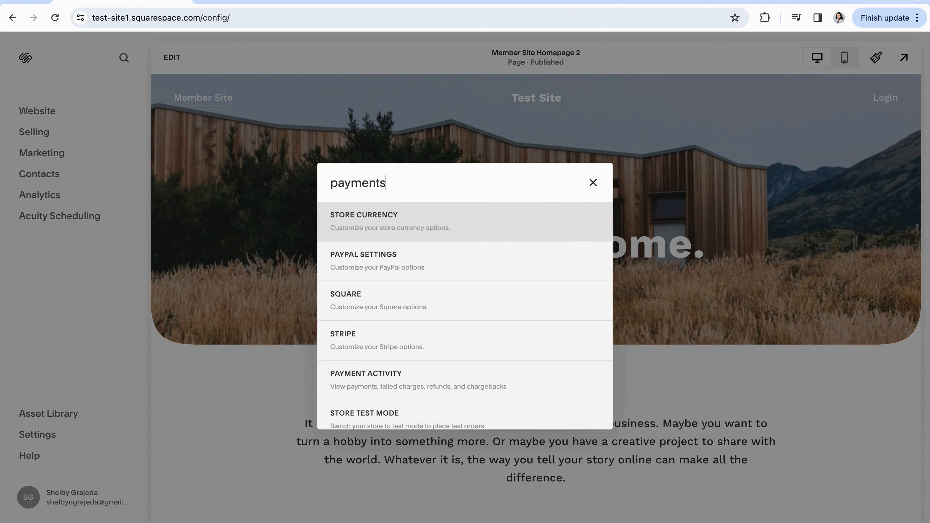
pyautogui.click(400, 260)
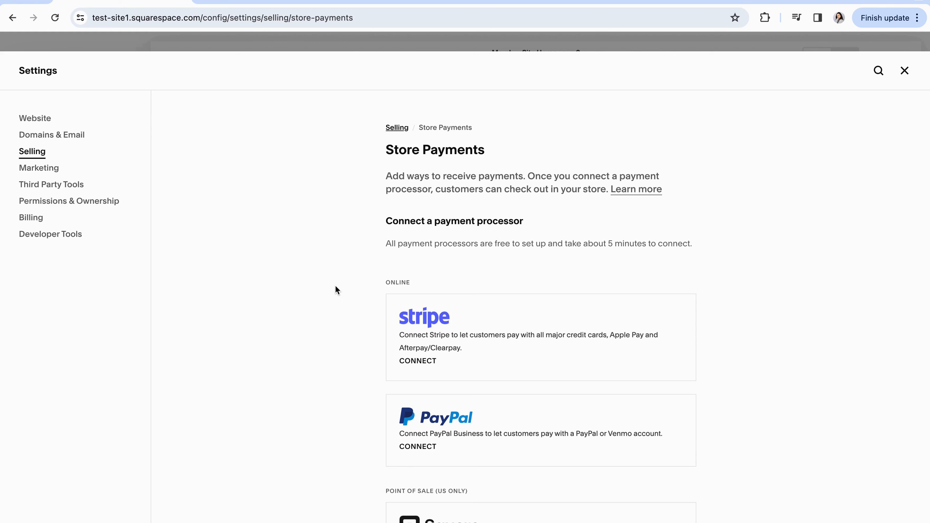
pyautogui.press('/')
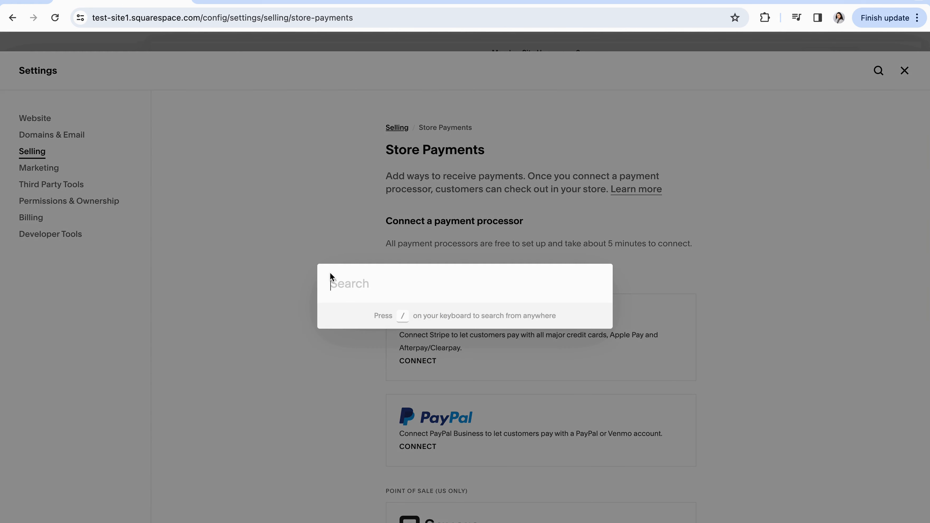
pyautogui.click(267, 238)
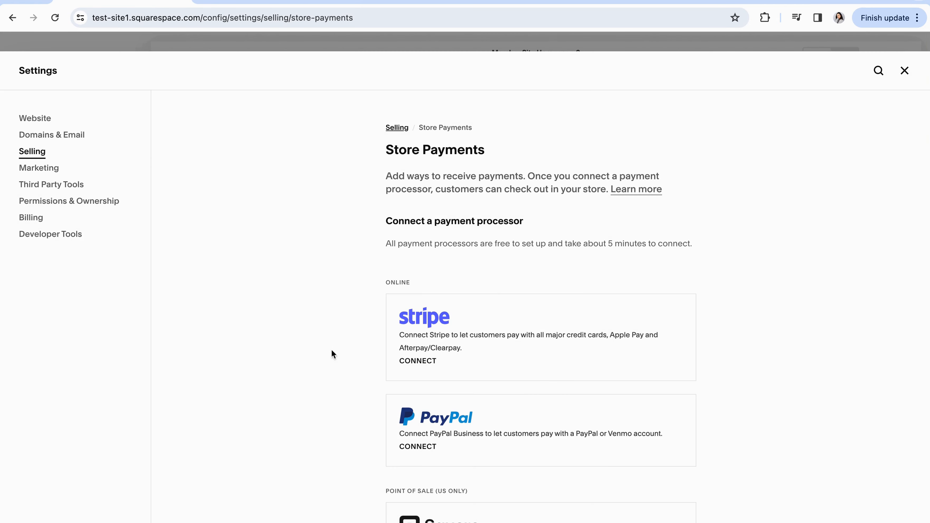
pyautogui.scroll(-3, 381, 229)
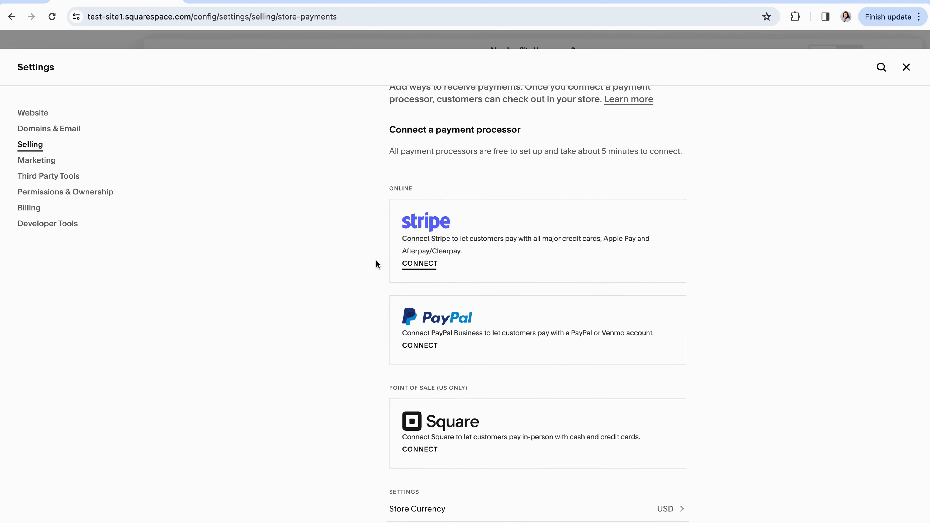
pyautogui.scroll(3, 376, 262)
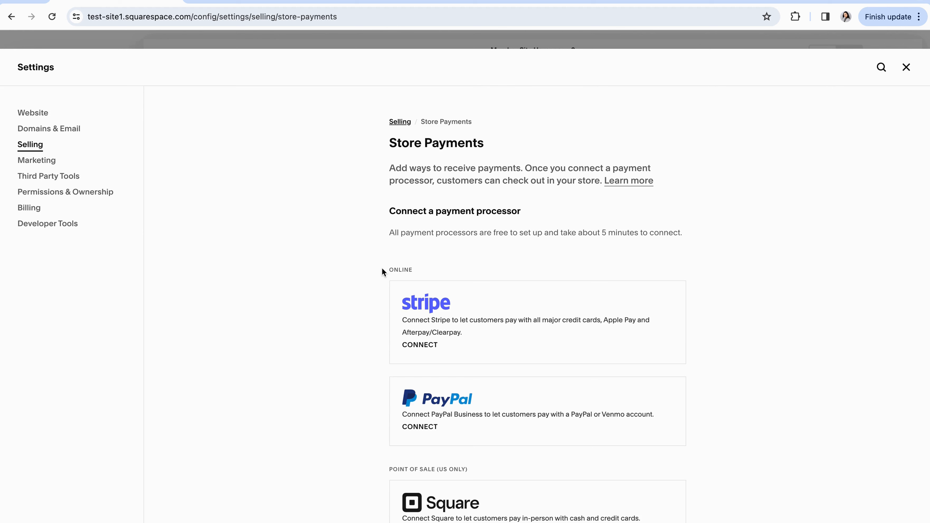
# - Turn on Customer Accounts in the Selling settings and close the settings
pyautogui.click(34, 148)
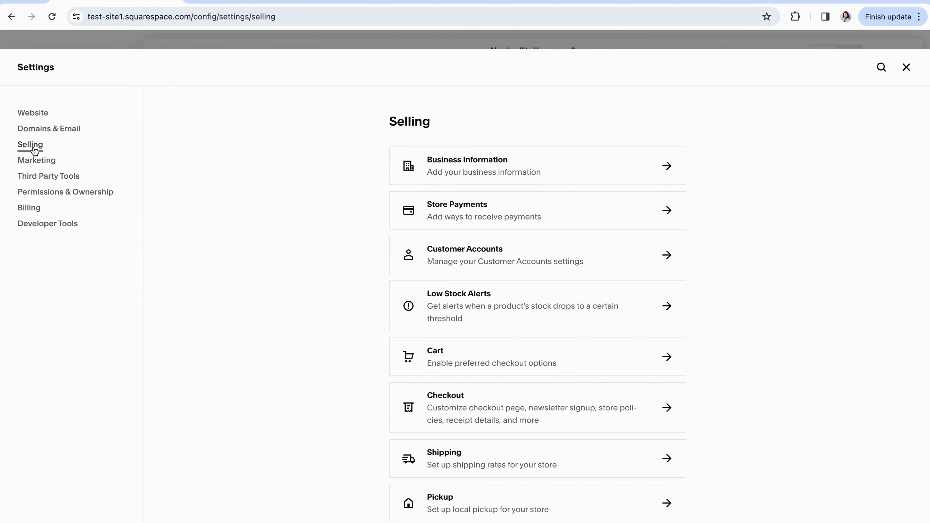
pyautogui.click(453, 260)
pyautogui.click(675, 178)
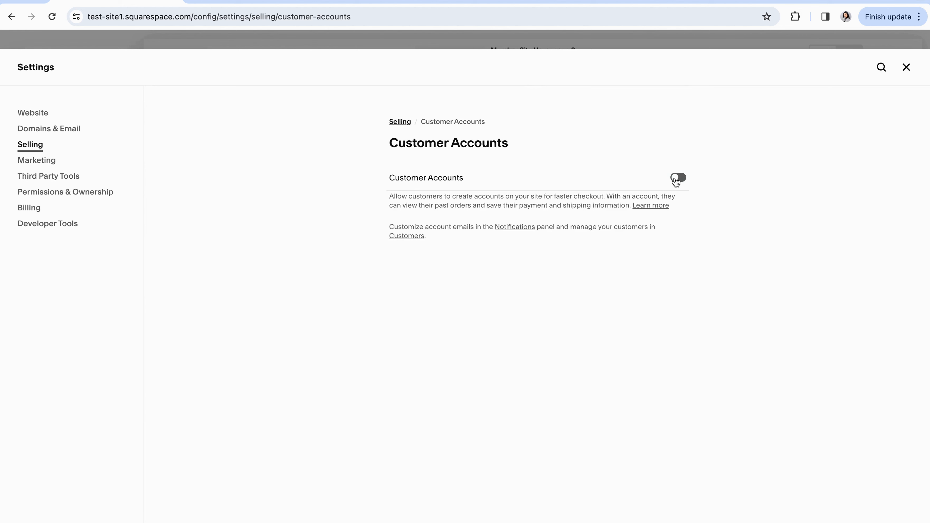
pyautogui.click(896, 68)
pyautogui.click(906, 67)
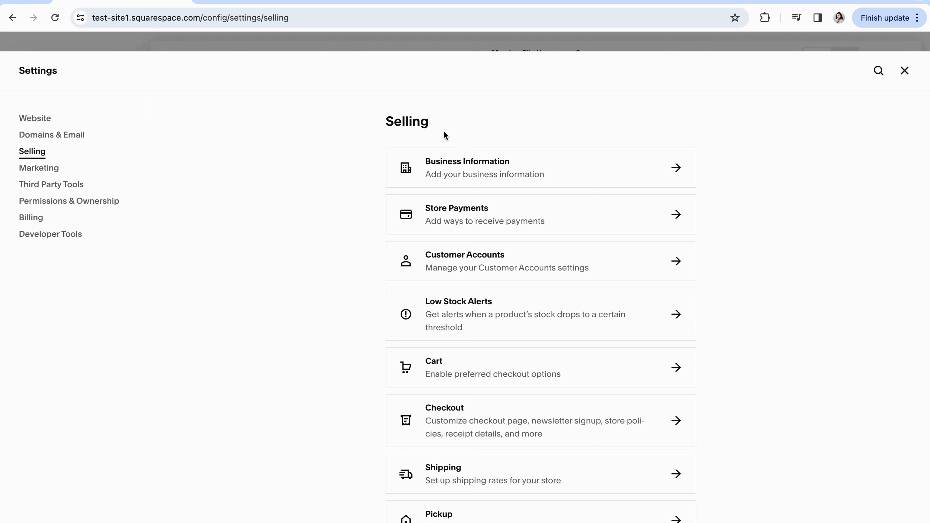
# - Review the Checkout settings under Selling, from the checkout URL through the order, receipt, signup and address options
pyautogui.moveTo(424, 121); pyautogui.dragTo(373, 121)
pyautogui.click(357, 197)
pyautogui.scroll(-3, 351, 199)
pyautogui.scroll(-2, 366, 238)
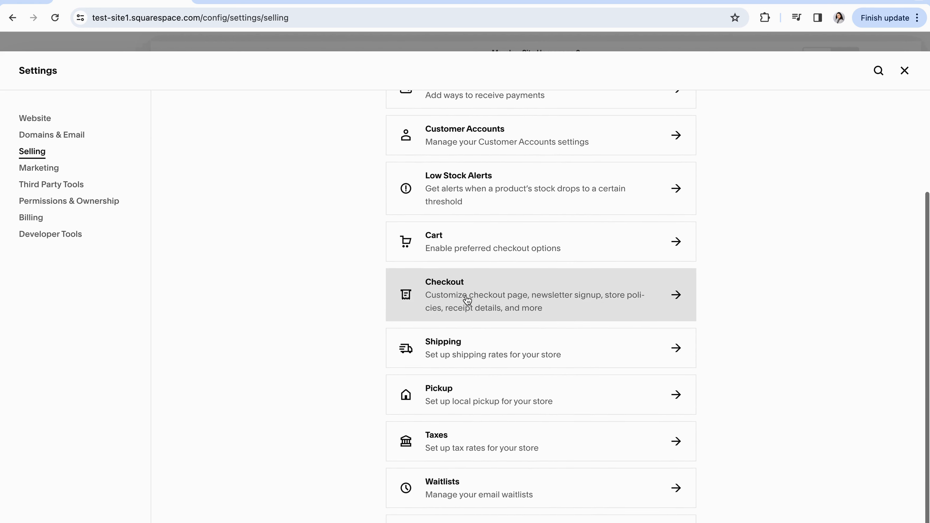
pyautogui.click(442, 292)
pyautogui.scroll(-2, 458, 289)
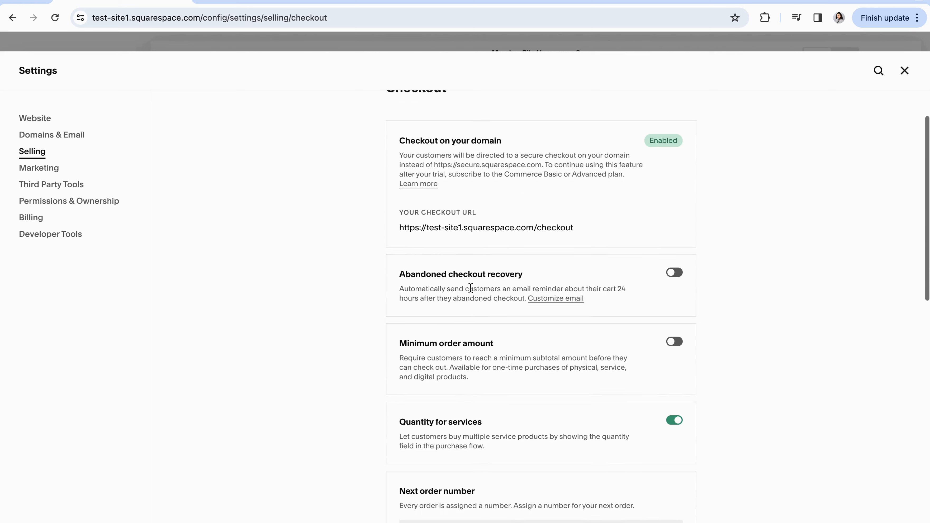
pyautogui.scroll(-3, 474, 309)
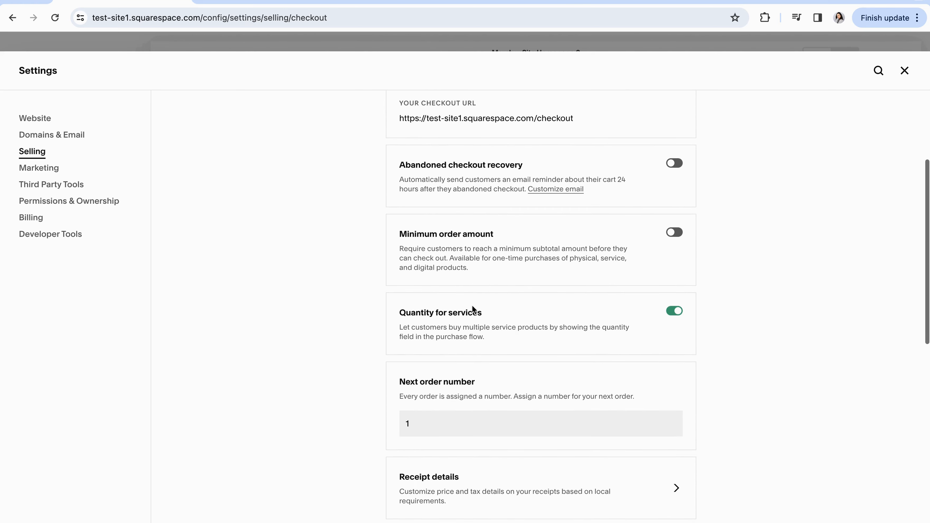
pyautogui.scroll(-4, 532, 327)
pyautogui.scroll(-4, 504, 327)
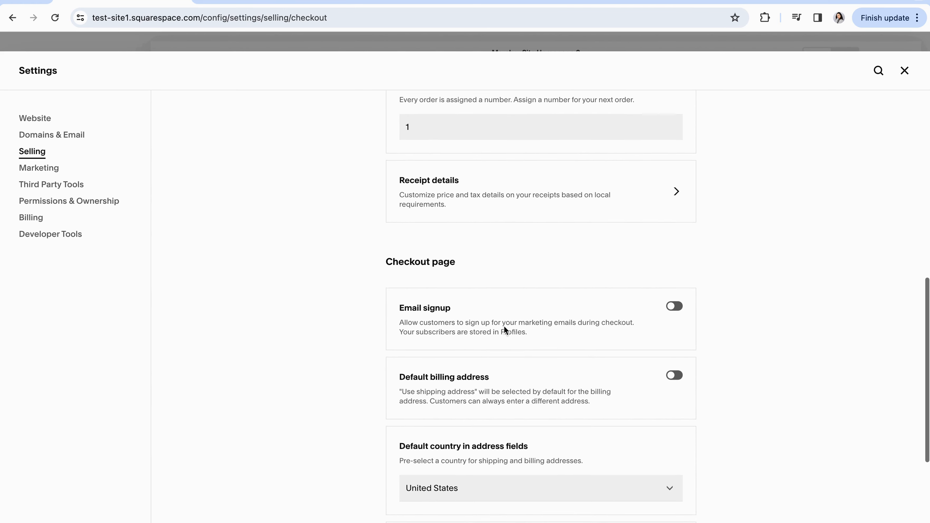
pyautogui.scroll(-5, 466, 326)
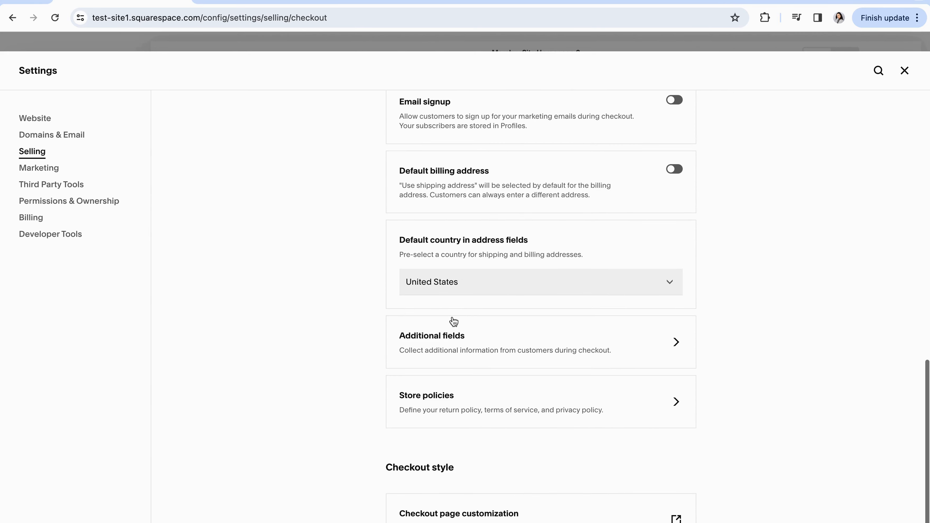
pyautogui.scroll(-1, 499, 340)
pyautogui.scroll(12, 499, 341)
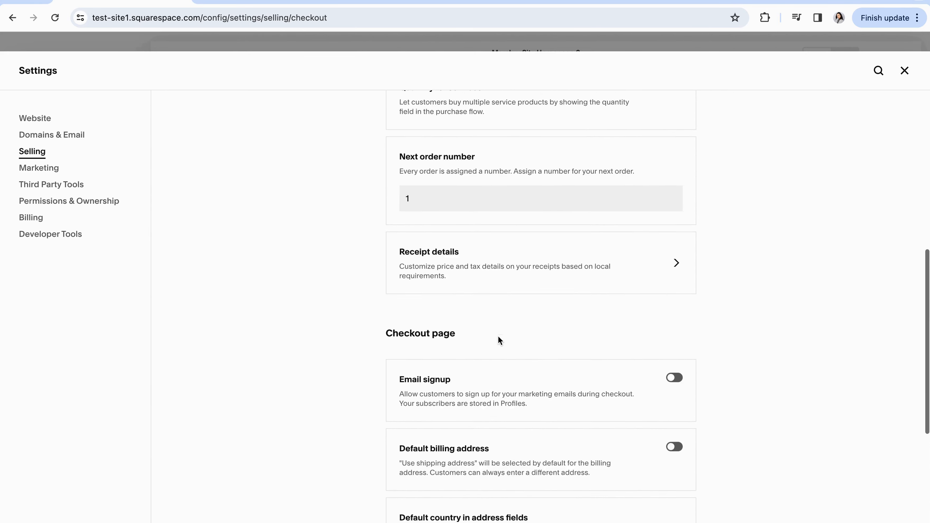
pyautogui.scroll(4, 573, 250)
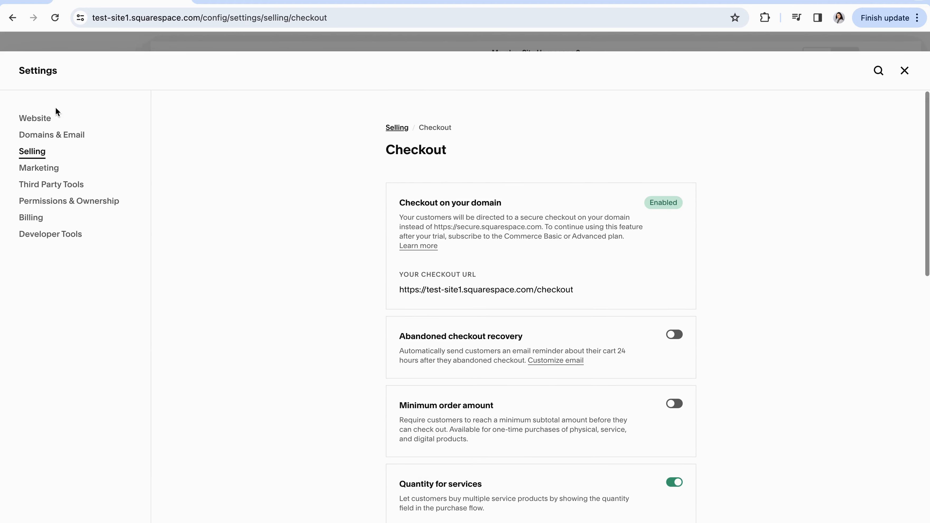
# - Review how tax is added in the Taxes settings under Selling and close the settings
pyautogui.click(30, 152)
pyautogui.scroll(-4, 420, 317)
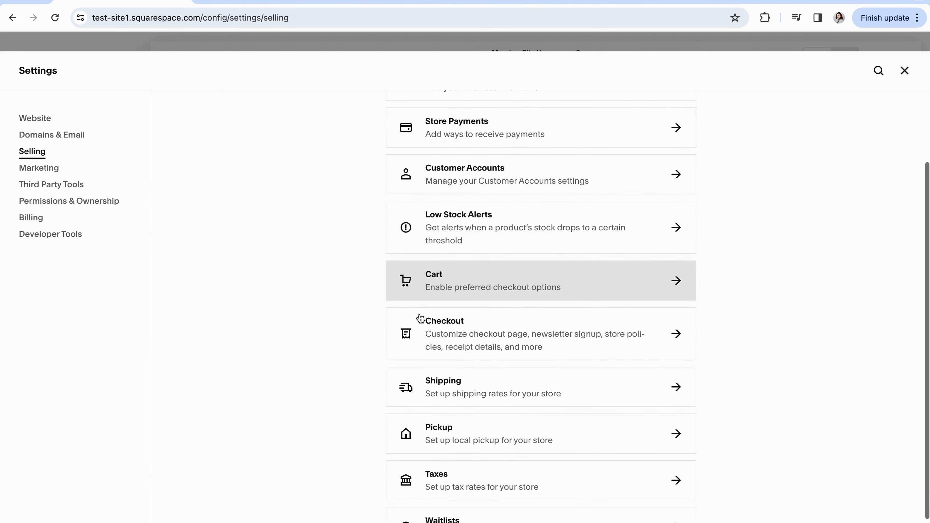
pyautogui.click(437, 428)
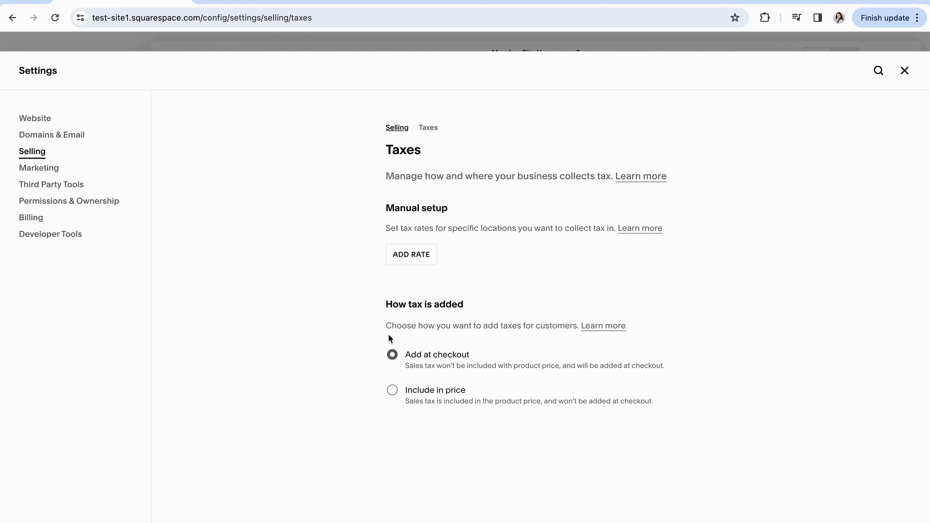
pyautogui.click(33, 154)
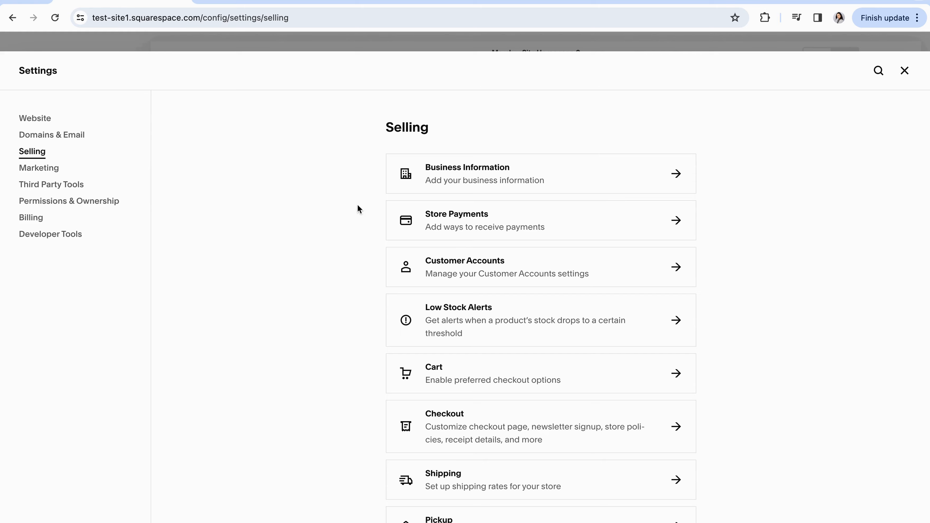
pyautogui.click(905, 71)
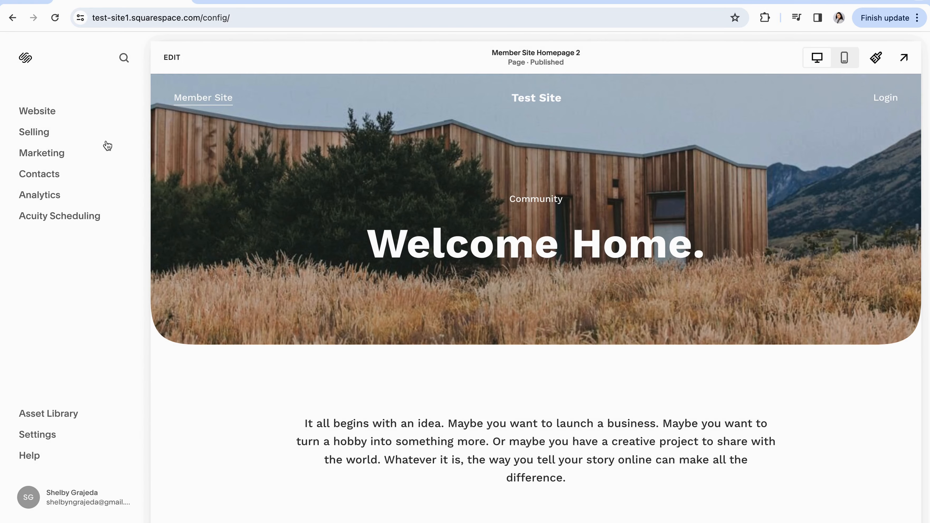
# - Look over the store's Discounts page and open Customer Notifications from the storefront selling tools
pyautogui.click(38, 139)
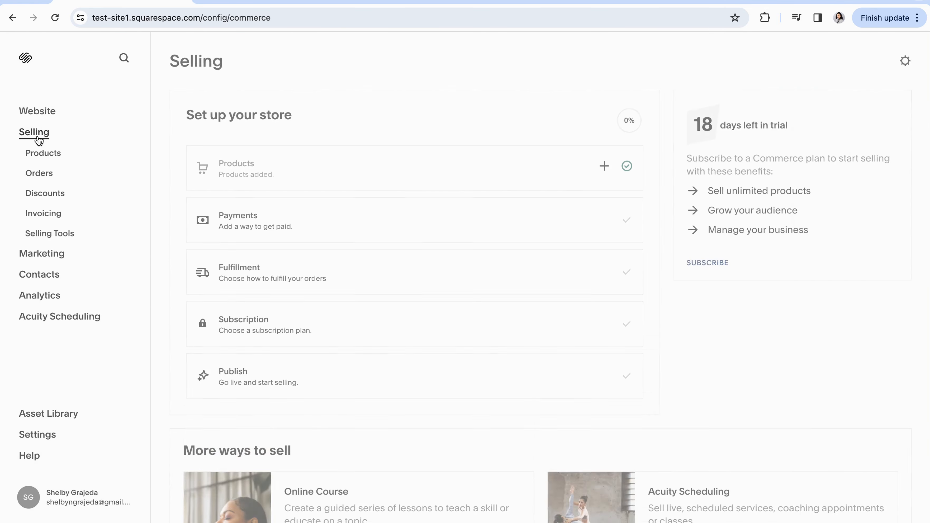
pyautogui.click(45, 196)
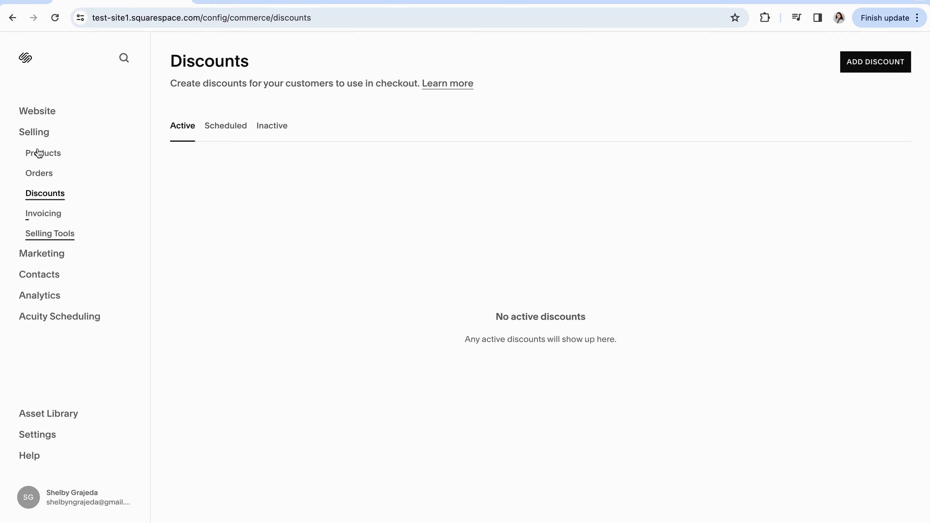
pyautogui.click(38, 234)
pyautogui.scroll(-3, 341, 303)
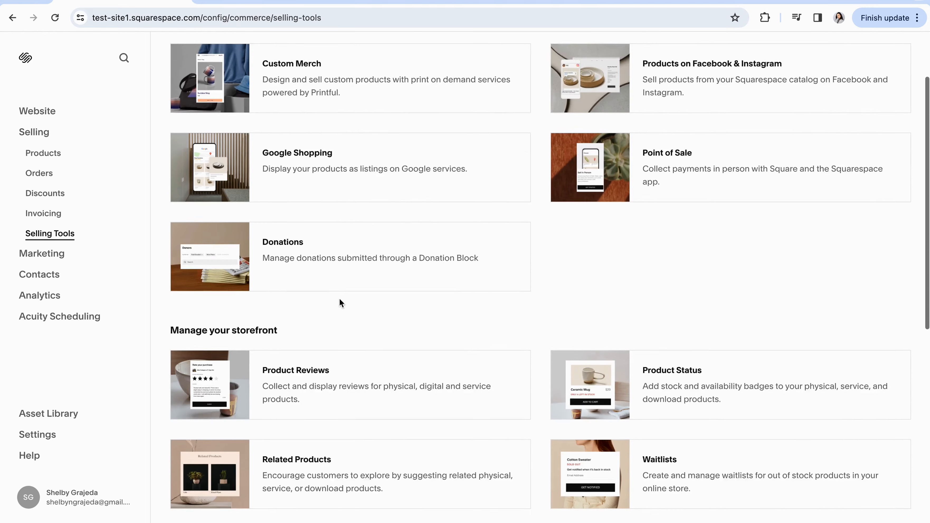
pyautogui.scroll(-4, 340, 304)
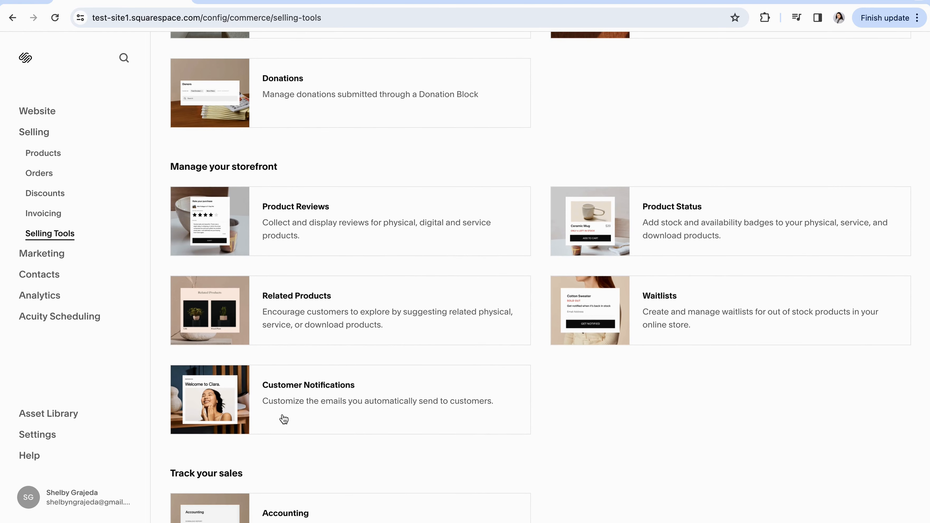
pyautogui.click(297, 392)
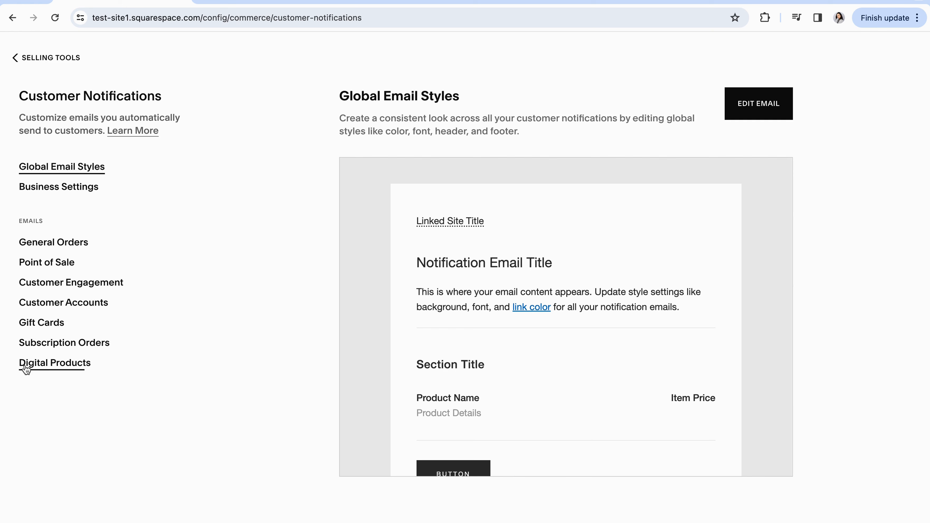
# - Review the Welcome and Canceled notification emails for Digital Products
pyautogui.click(51, 365)
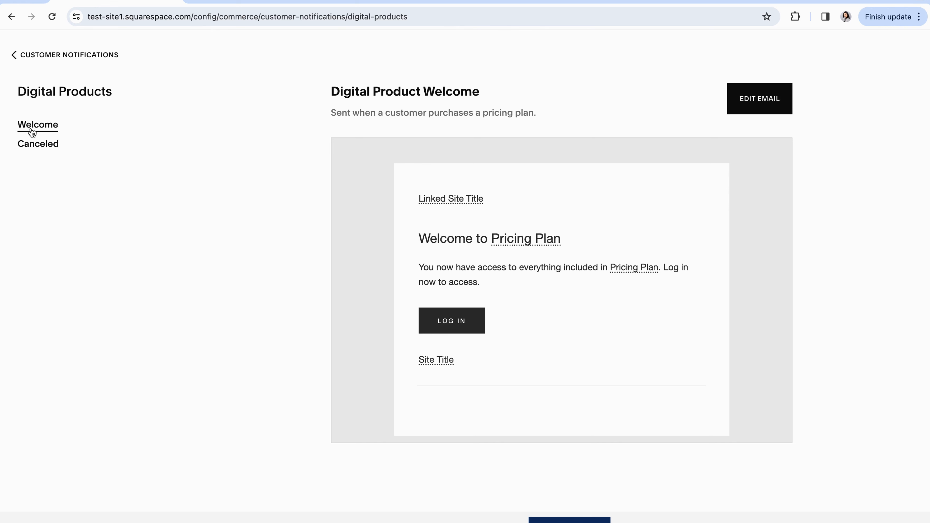
pyautogui.click(34, 145)
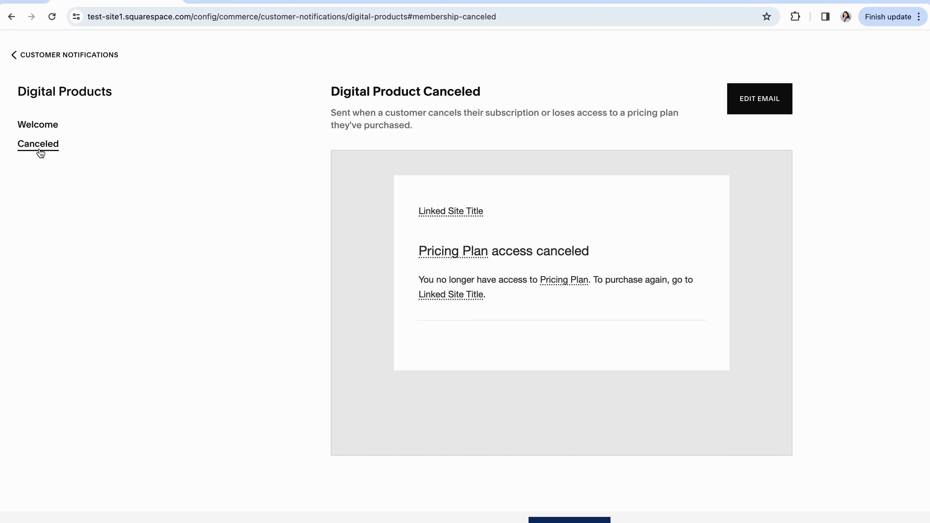
pyautogui.click(40, 128)
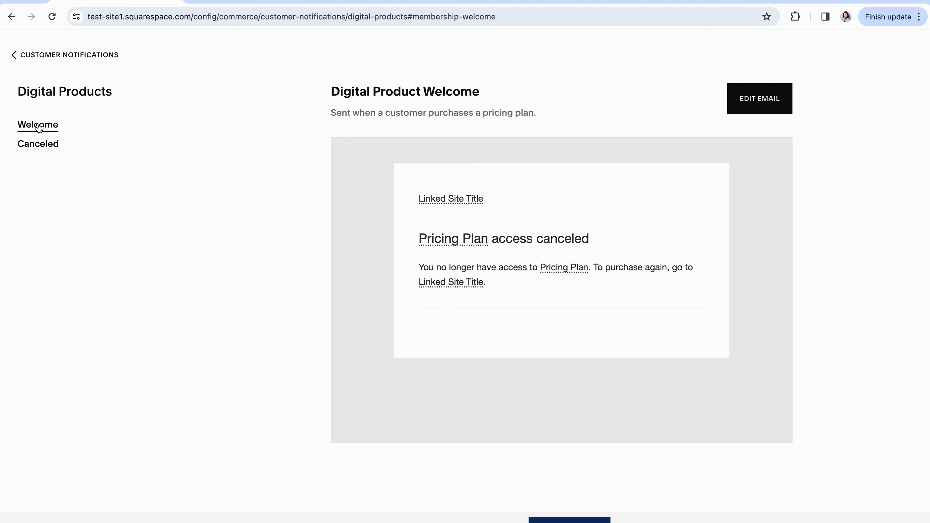
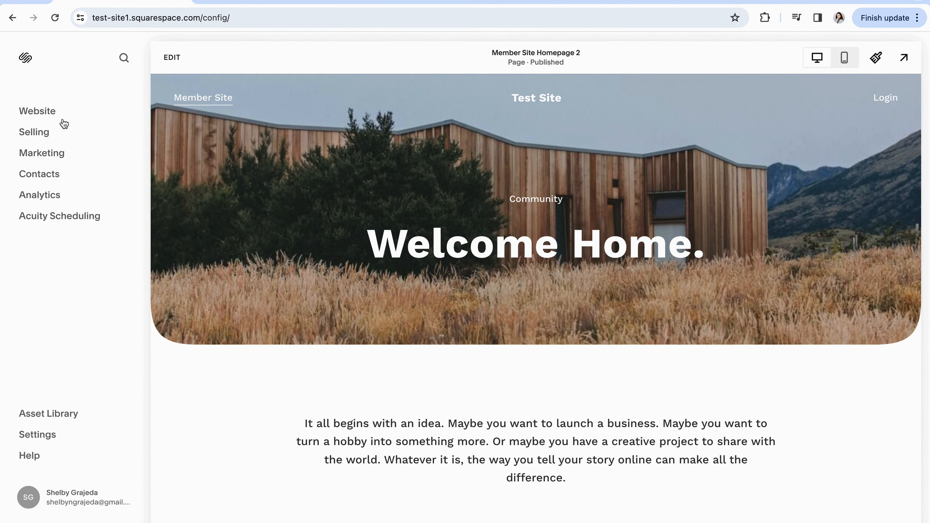
# - Open the unlinked Membership Sales Page from the website's page list for editing
pyautogui.click(37, 110)
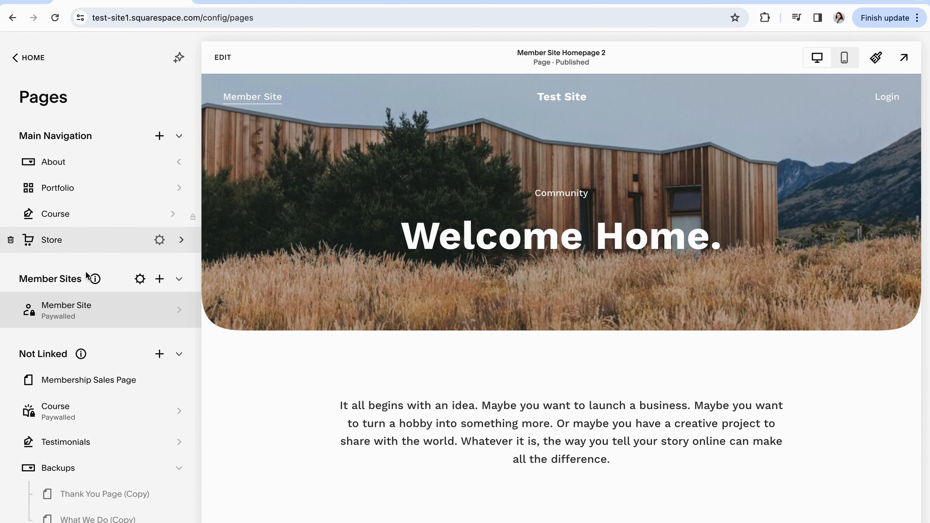
pyautogui.click(114, 381)
pyautogui.click(219, 56)
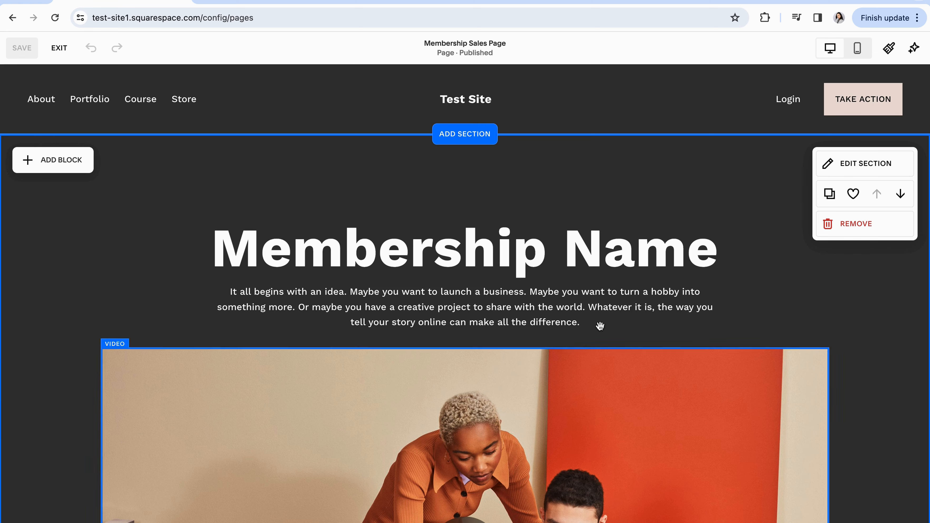
# - Add a Digital Product block above the Membership Name heading and assign the Main Membership pricing plan to it
pyautogui.scroll(-9, 519, 263)
pyautogui.scroll(10, 519, 292)
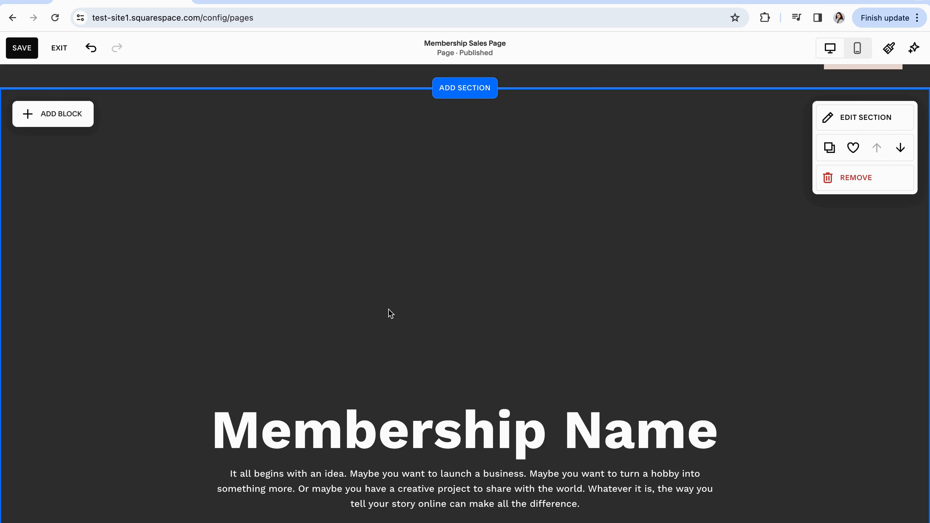
pyautogui.click(35, 115)
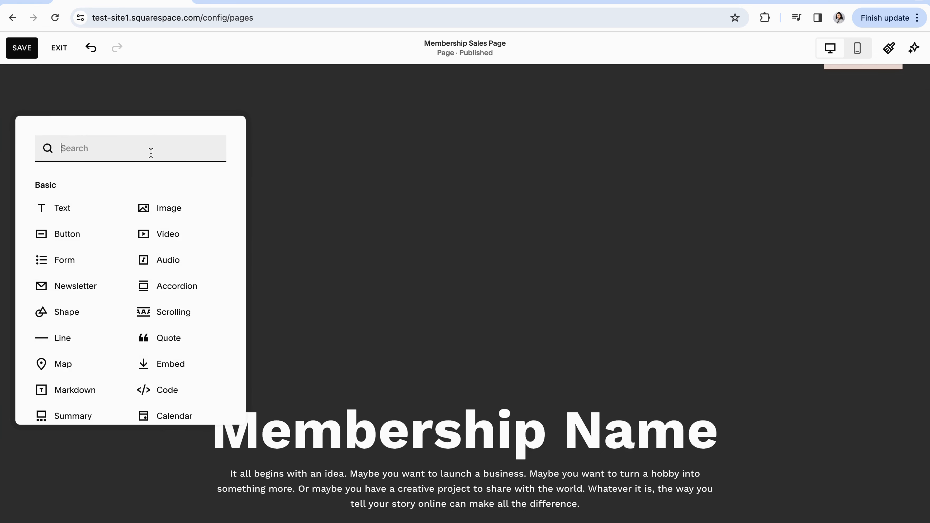
pyautogui.scroll(-7, 79, 303)
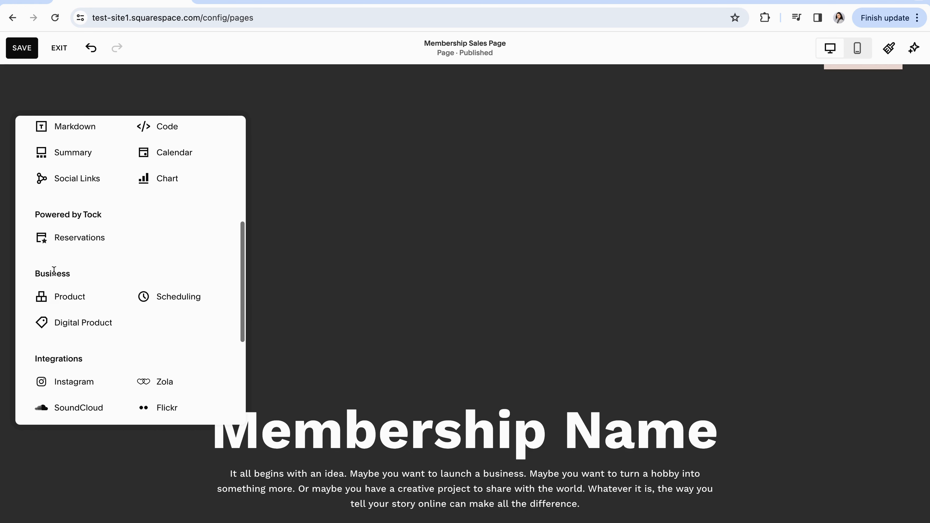
pyautogui.click(67, 322)
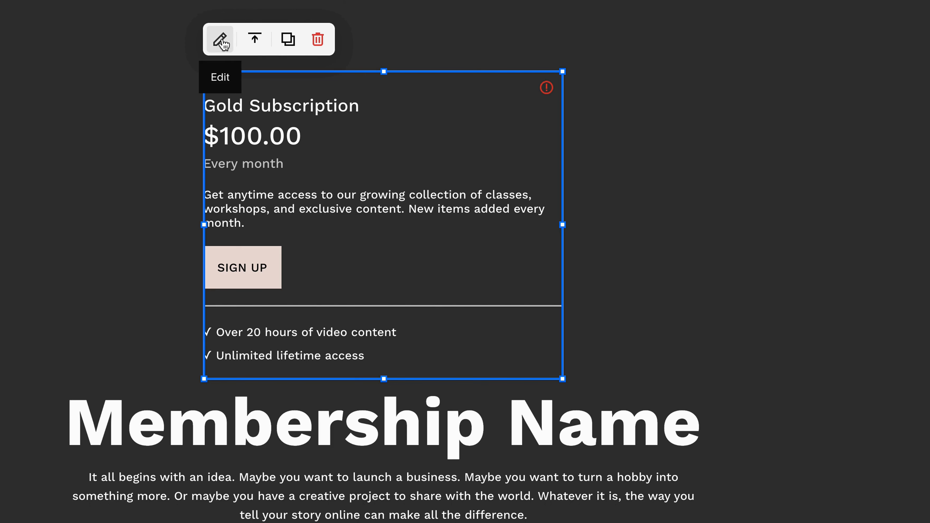
pyautogui.click(41, 150)
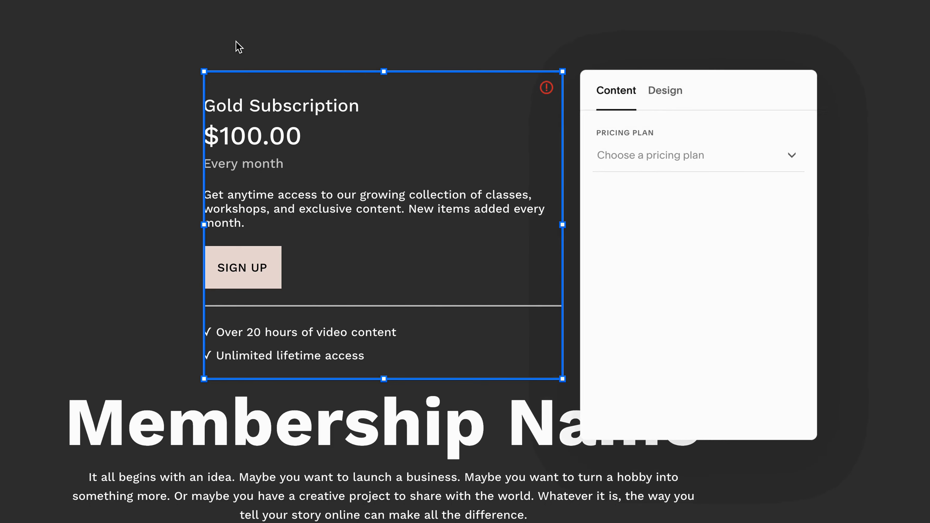
pyautogui.click(786, 160)
pyautogui.click(651, 191)
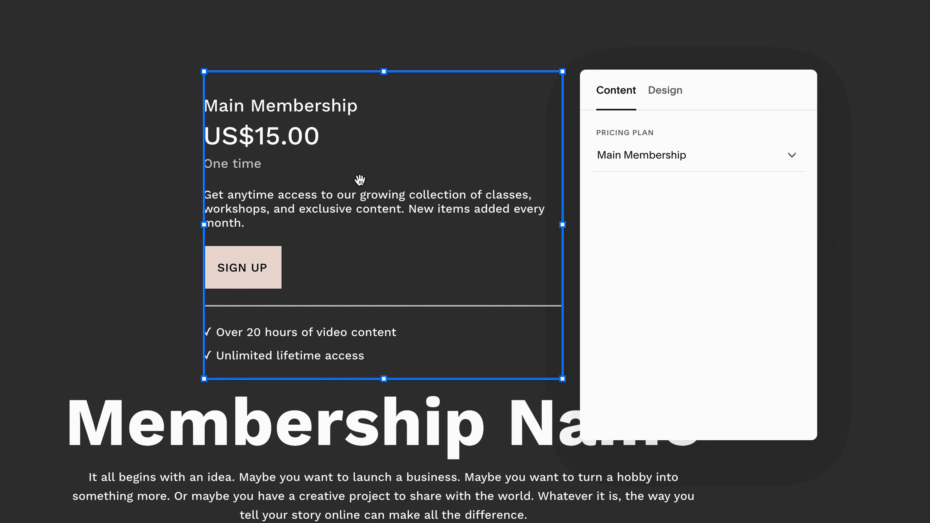
# - Centre-align the Main Membership block with all its elements shown and the Sign Up button text, and save the page
pyautogui.click(664, 92)
pyautogui.click(697, 155)
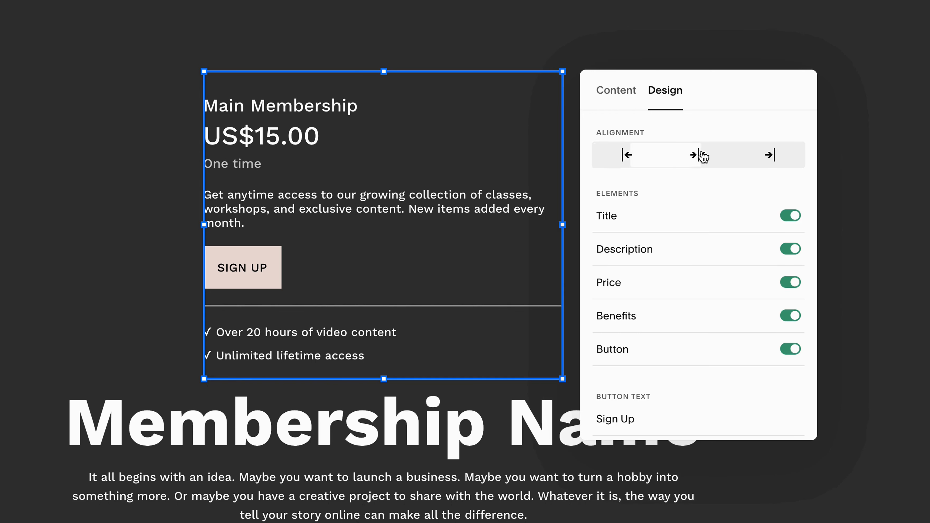
pyautogui.click(790, 216)
pyautogui.click(790, 216)
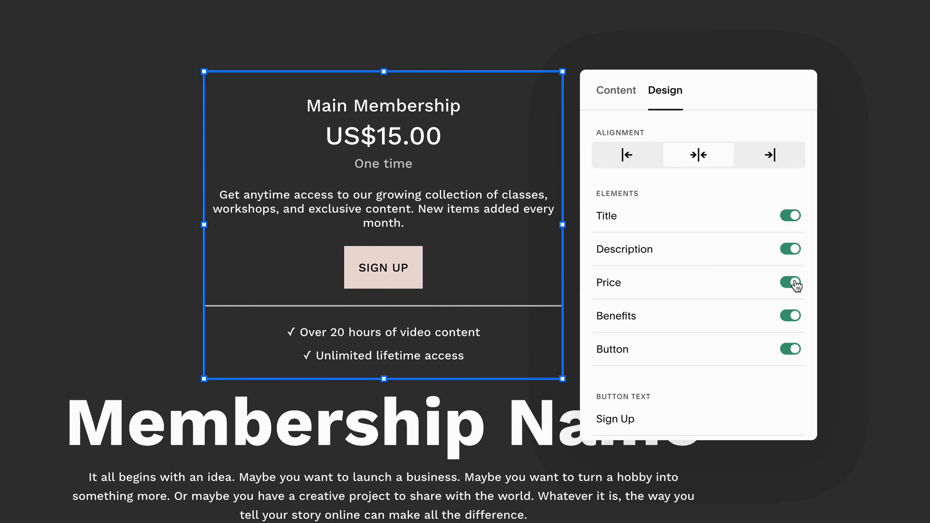
pyautogui.click(791, 283)
pyautogui.click(790, 282)
pyautogui.scroll(-1, 636, 291)
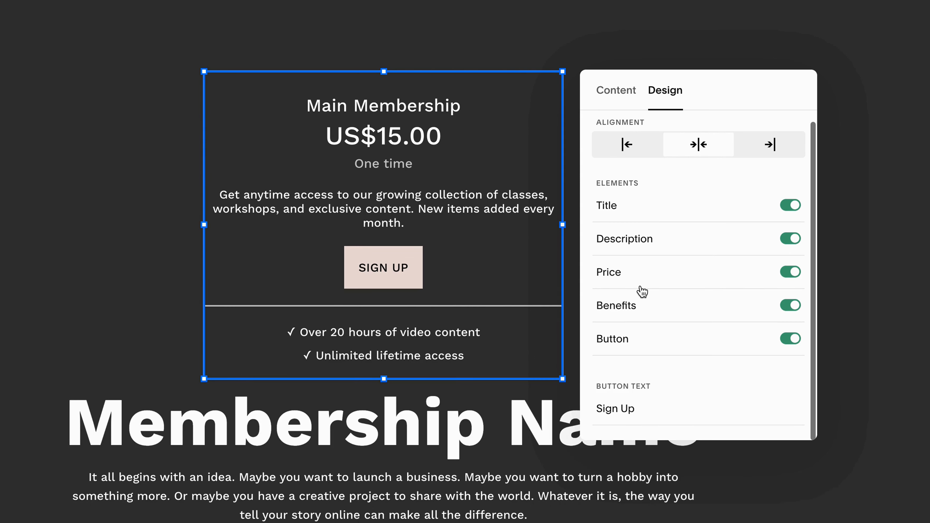
pyautogui.moveTo(668, 386); pyautogui.dragTo(589, 386)
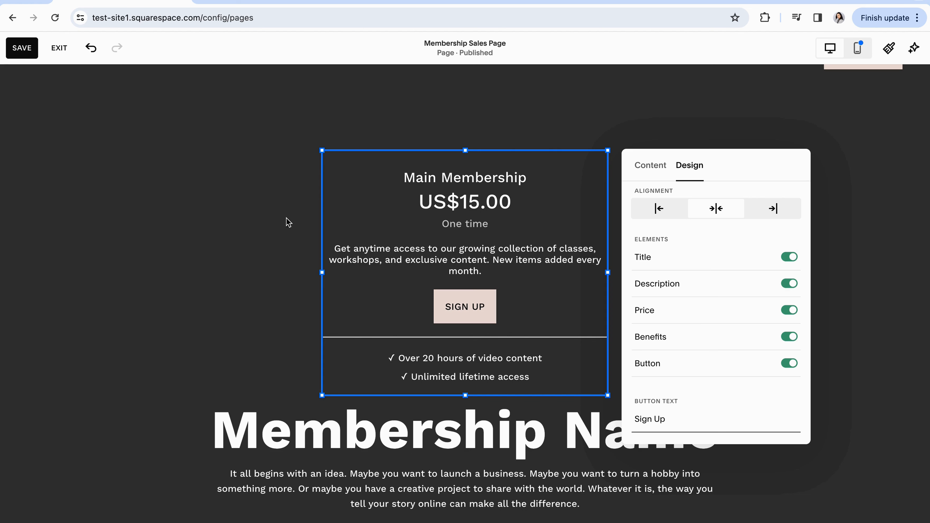
pyautogui.click(197, 241)
pyautogui.click(22, 47)
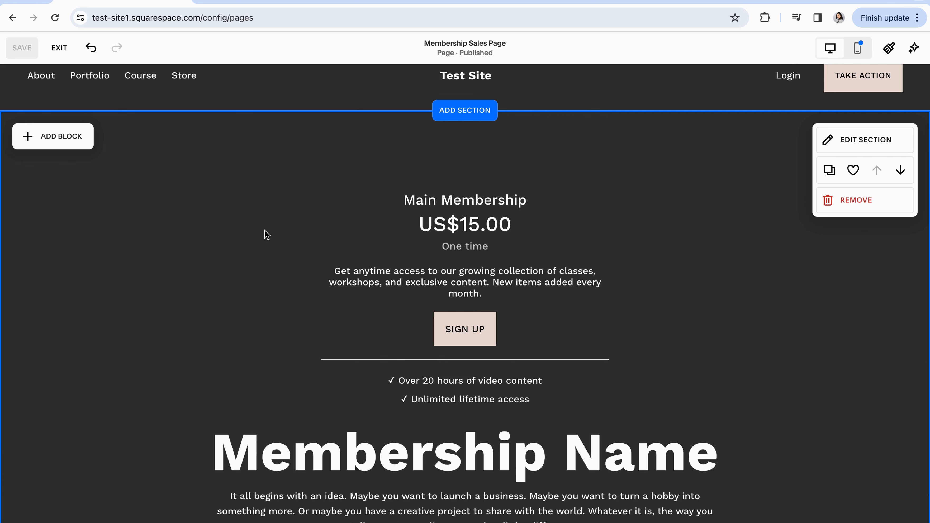
# - Add the three-tier "Choose your plan" layout from the Digital Products sections at the top of the sales page and save it
pyautogui.scroll(1, 266, 235)
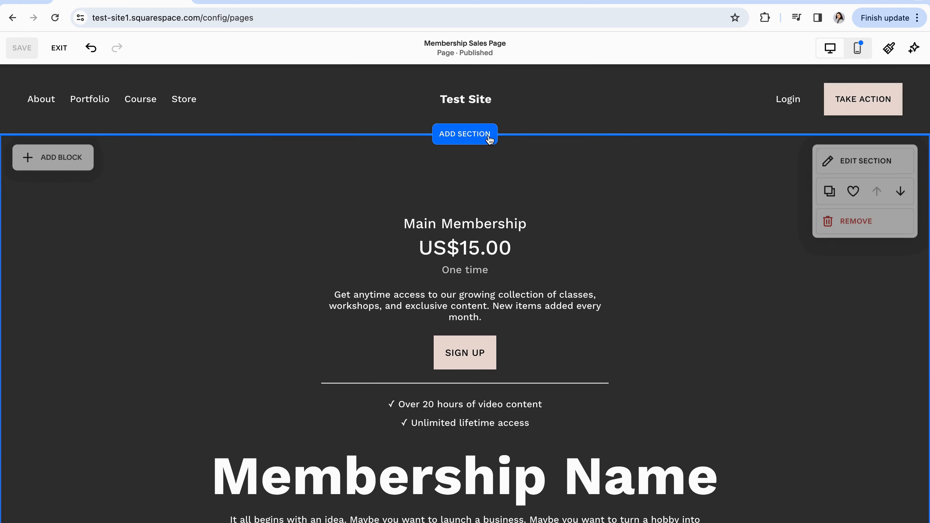
pyautogui.moveTo(460, 162)
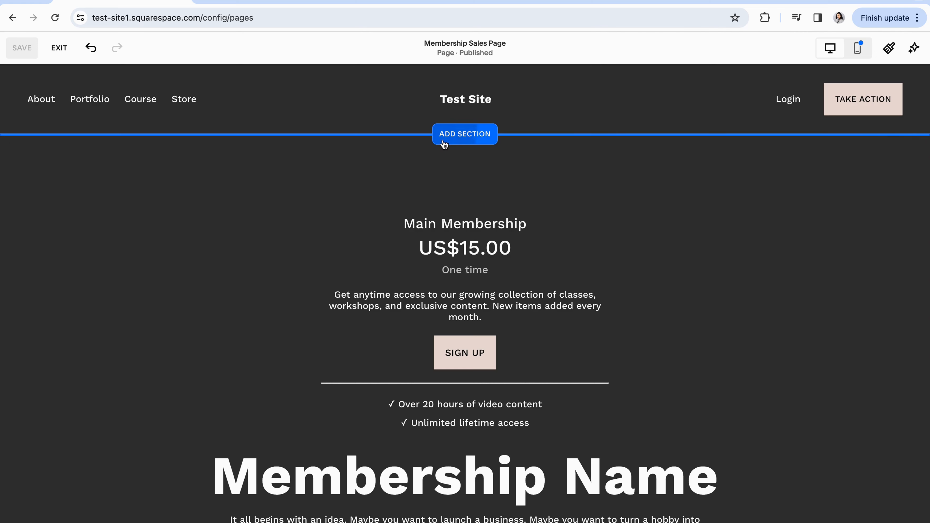
pyautogui.click(455, 135)
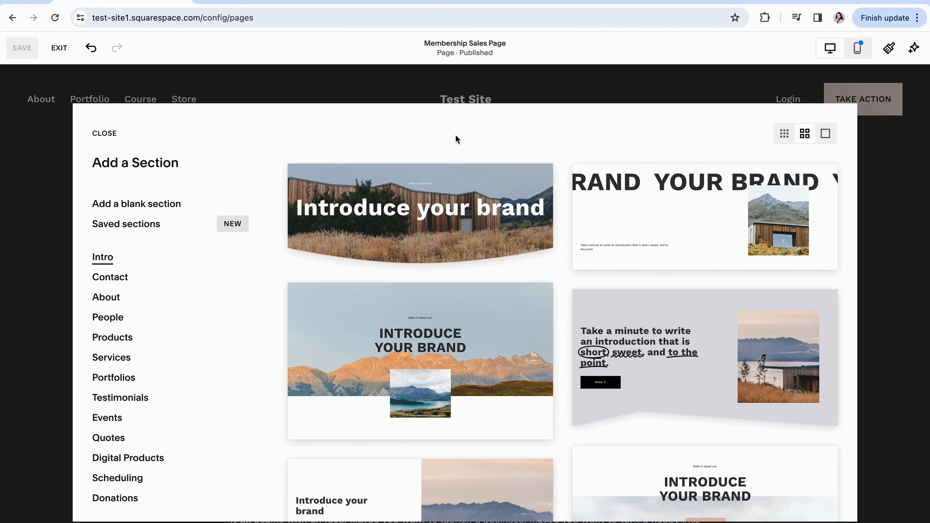
pyautogui.scroll(-3, 117, 374)
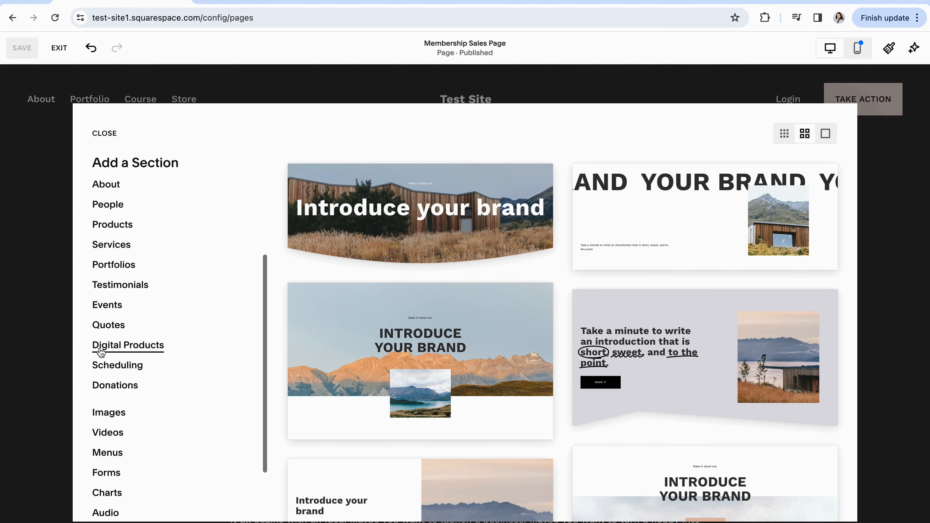
pyautogui.click(143, 347)
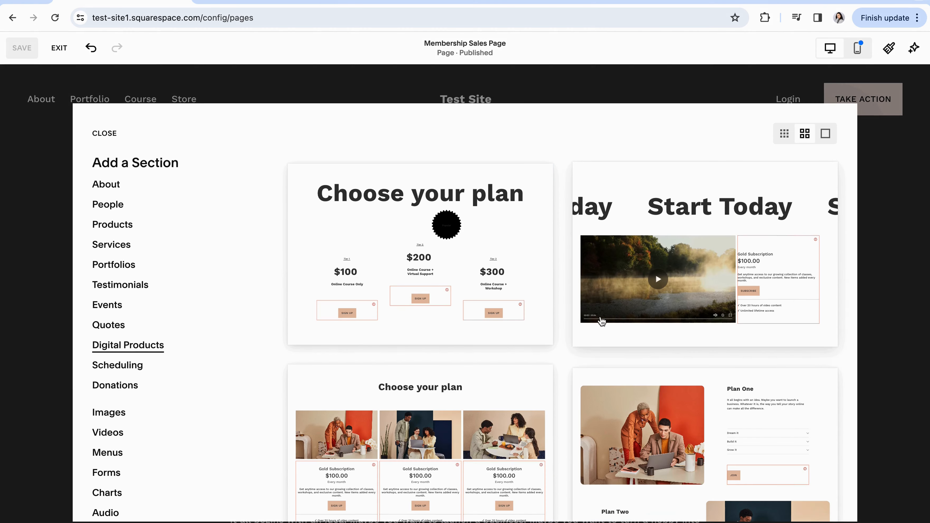
pyautogui.scroll(-10, 568, 334)
pyautogui.scroll(10, 567, 329)
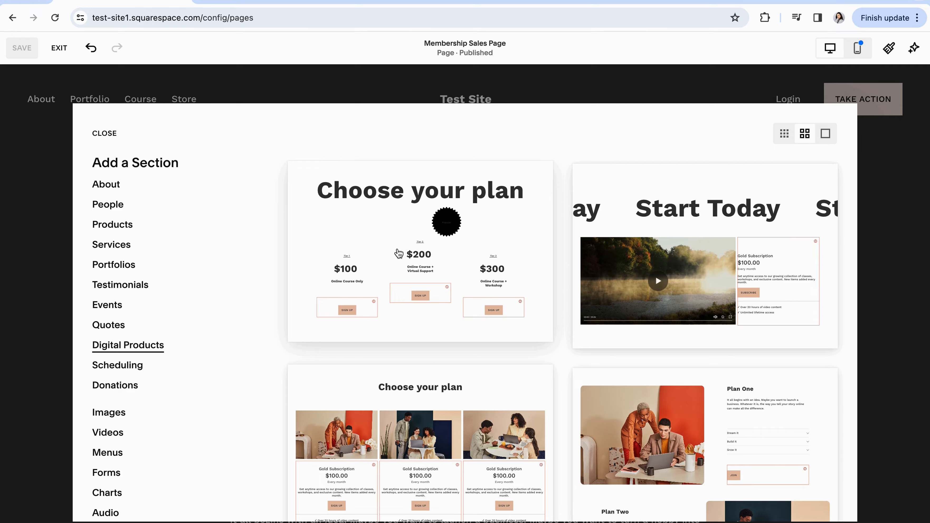
pyautogui.click(398, 260)
pyautogui.scroll(-1, 398, 328)
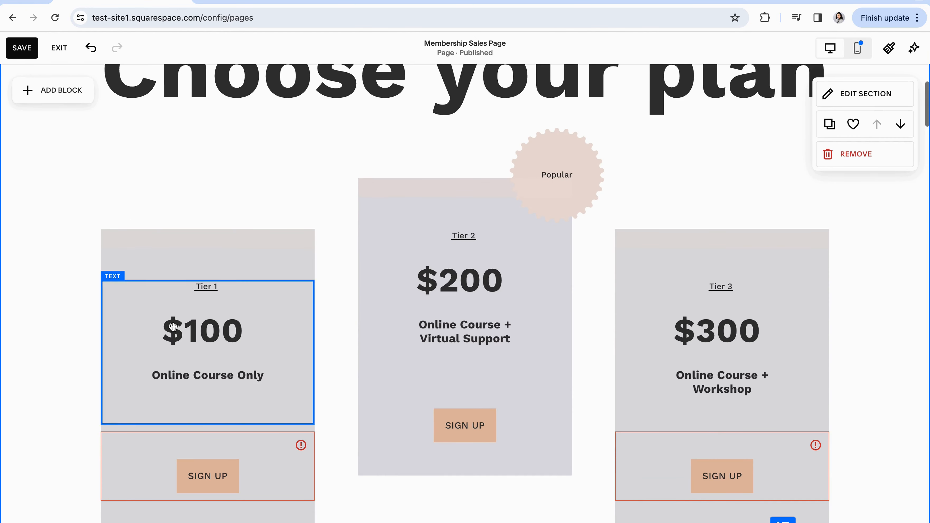
pyautogui.scroll(-2, 440, 348)
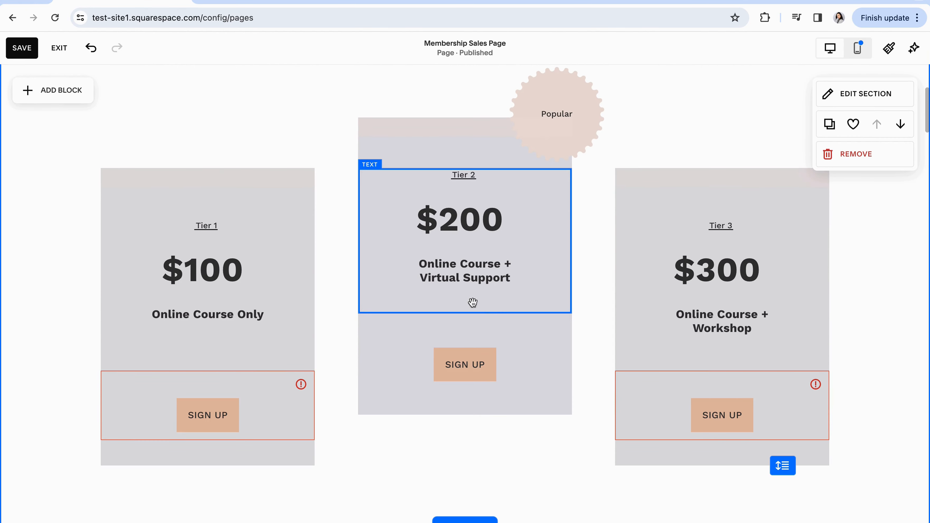
pyautogui.scroll(3, 486, 312)
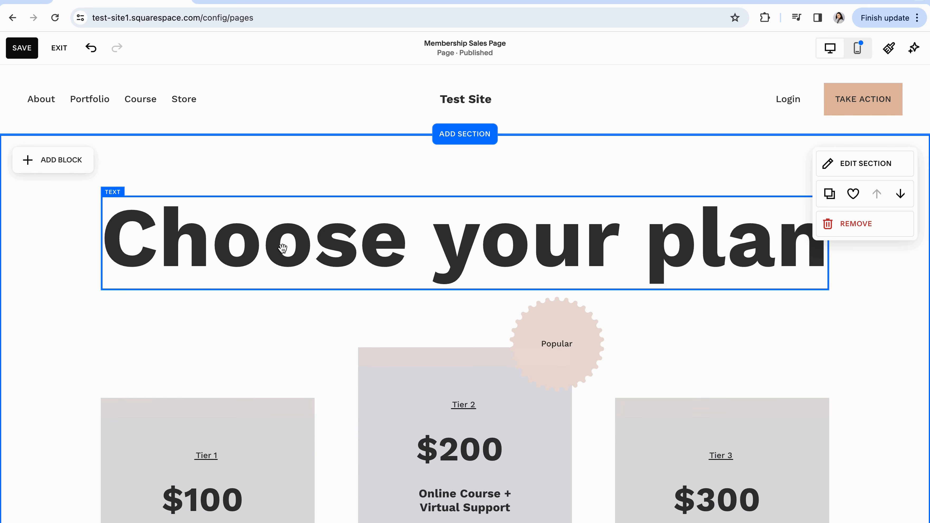
pyautogui.click(20, 49)
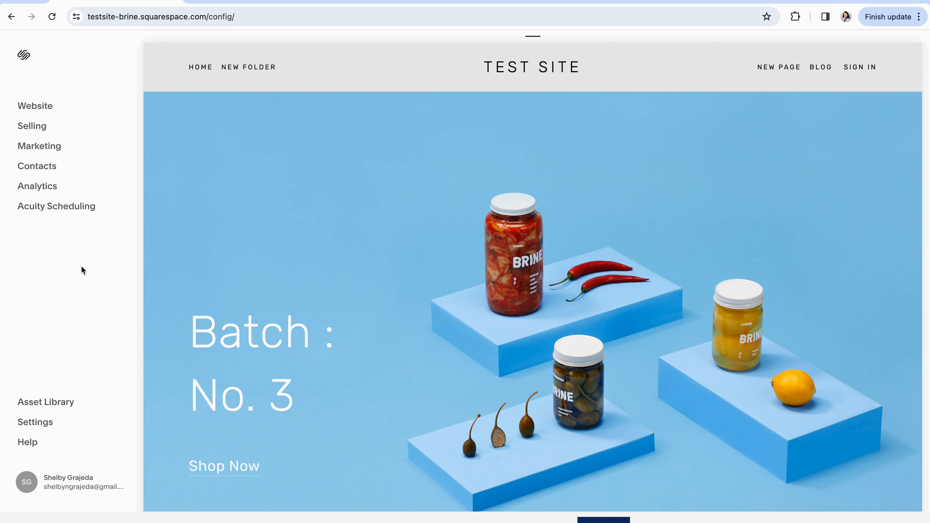
# - Turn on member sites in the website settings of the Brine test site and look over the available options
pyautogui.click(35, 422)
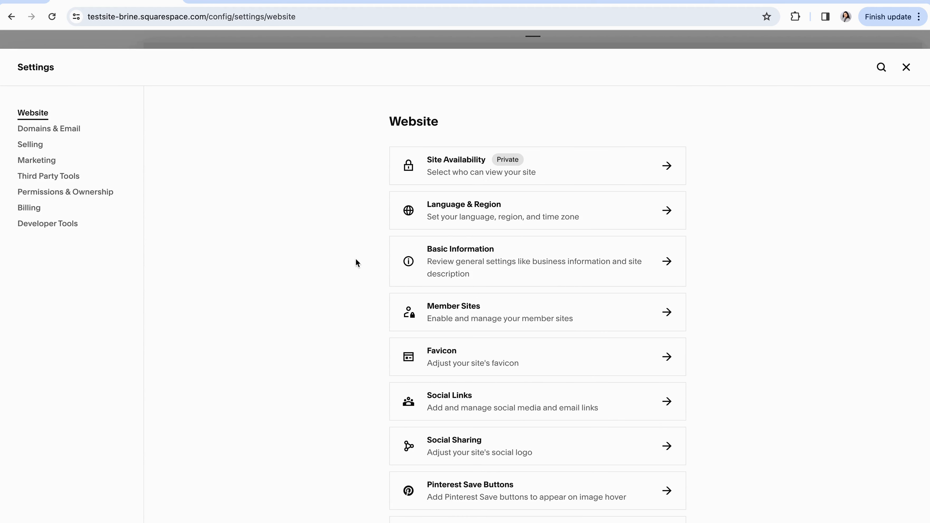
pyautogui.click(452, 316)
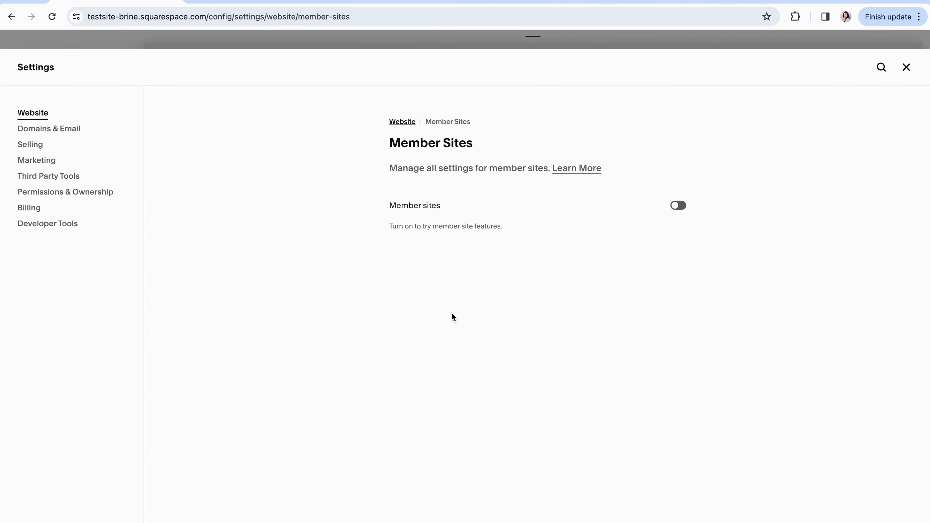
pyautogui.click(676, 207)
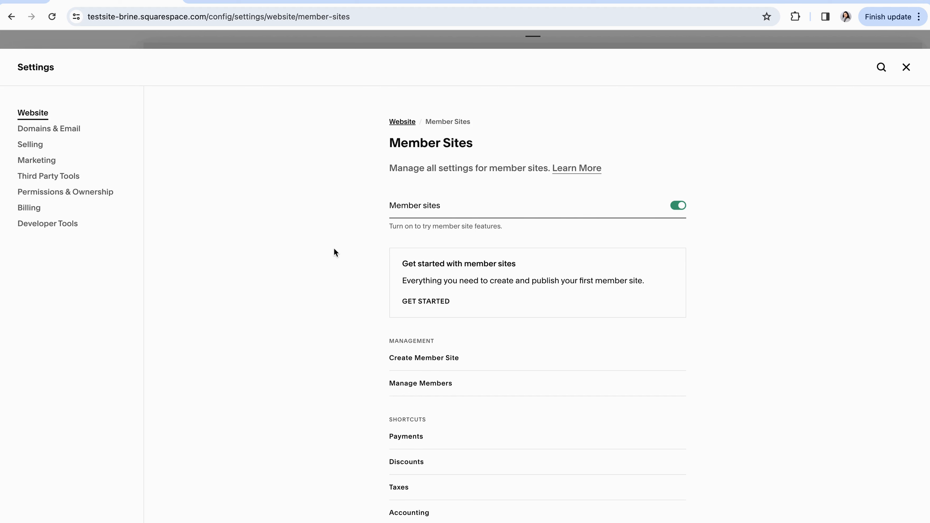
pyautogui.scroll(-3, 377, 264)
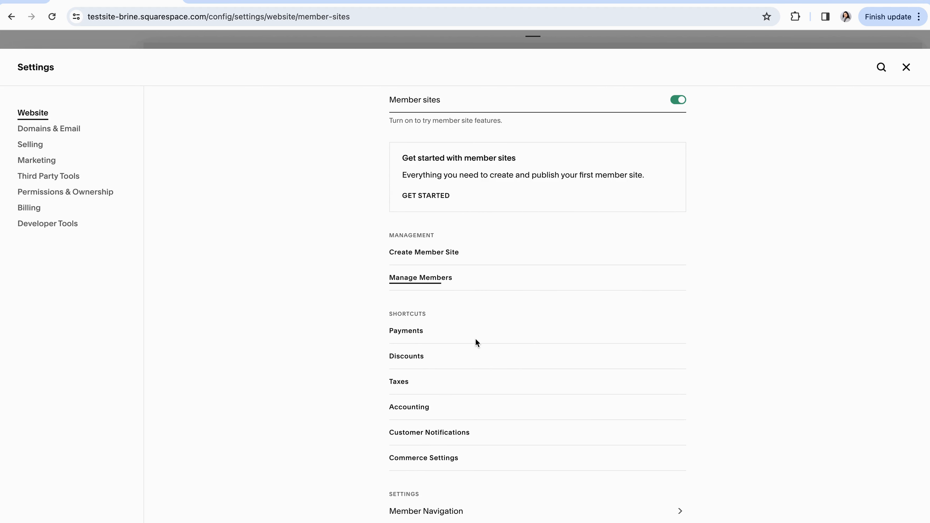
pyautogui.scroll(3, 473, 340)
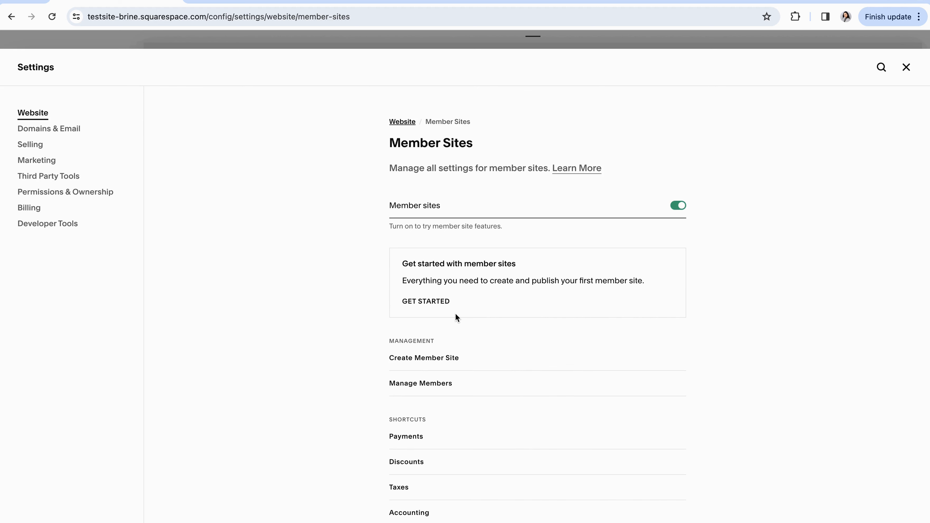
pyautogui.scroll(-1, 491, 357)
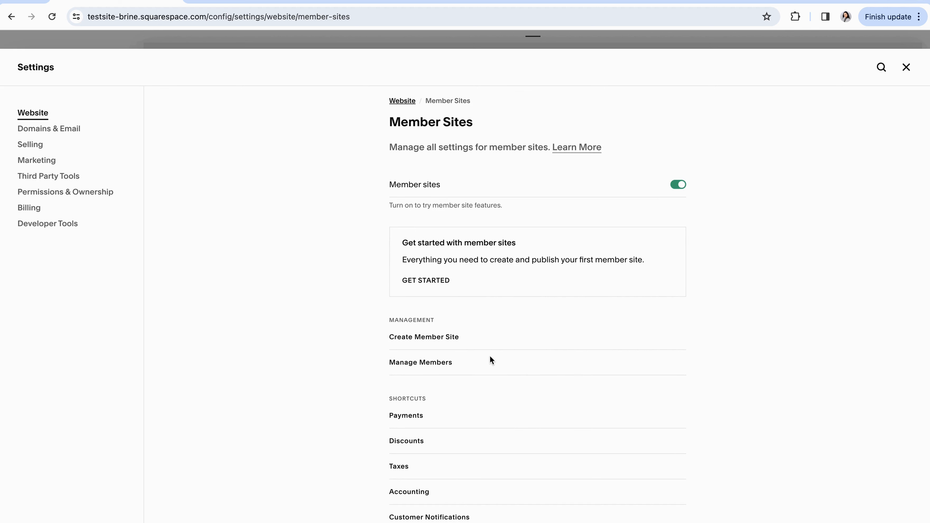
# - Create a member site named "Member Site" with a fixed-amount pricing plan of 1 payment of $20.00
pyautogui.click(418, 340)
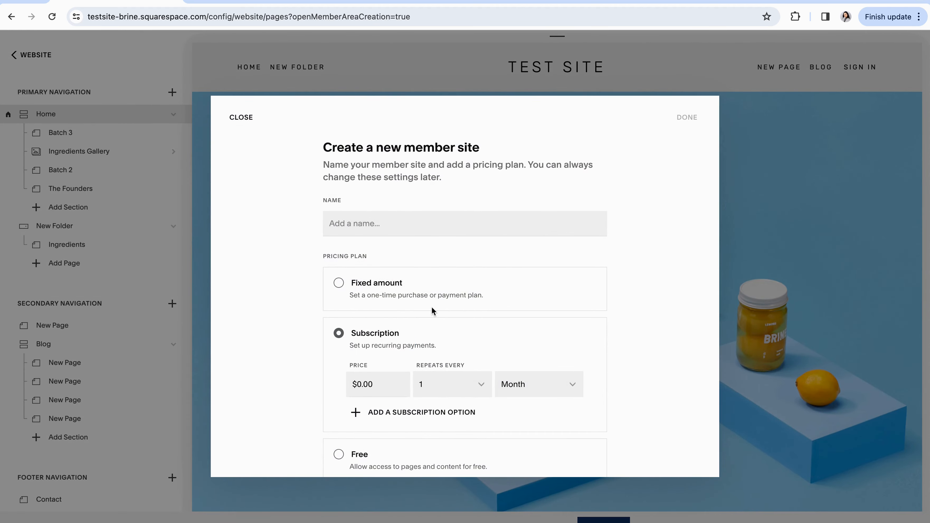
pyautogui.click(349, 225)
pyautogui.write('Member Site')
pyautogui.scroll(-1, 336, 295)
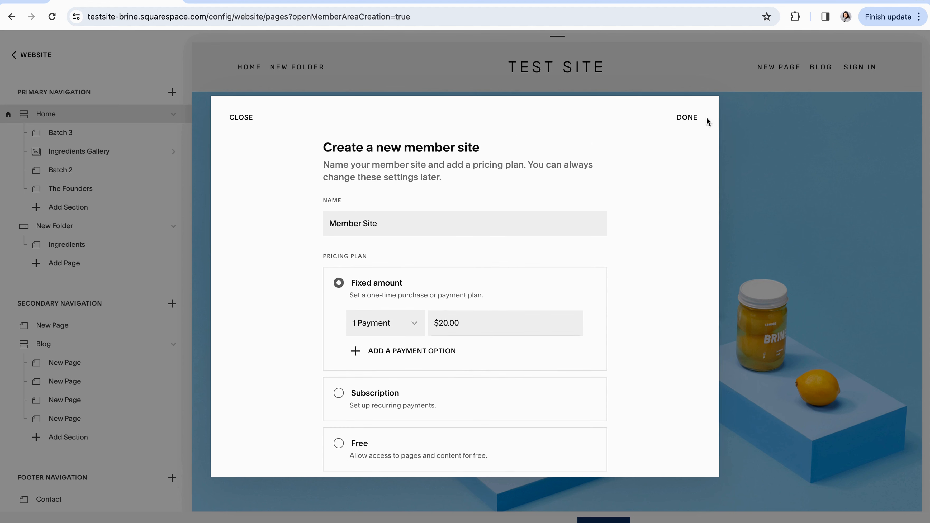
pyautogui.click(687, 117)
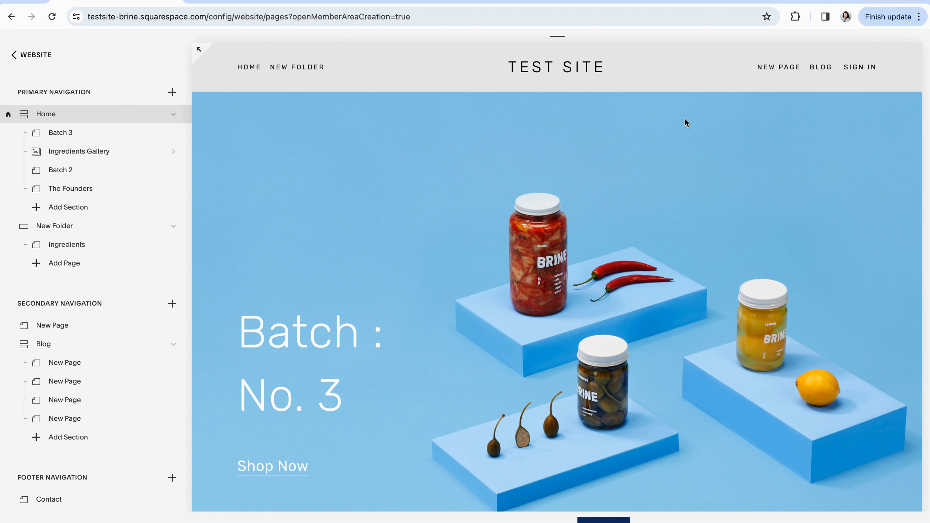
# - Find the new member site in the page list and view the form for creating another one, closing it without changes
pyautogui.scroll(-3, 120, 330)
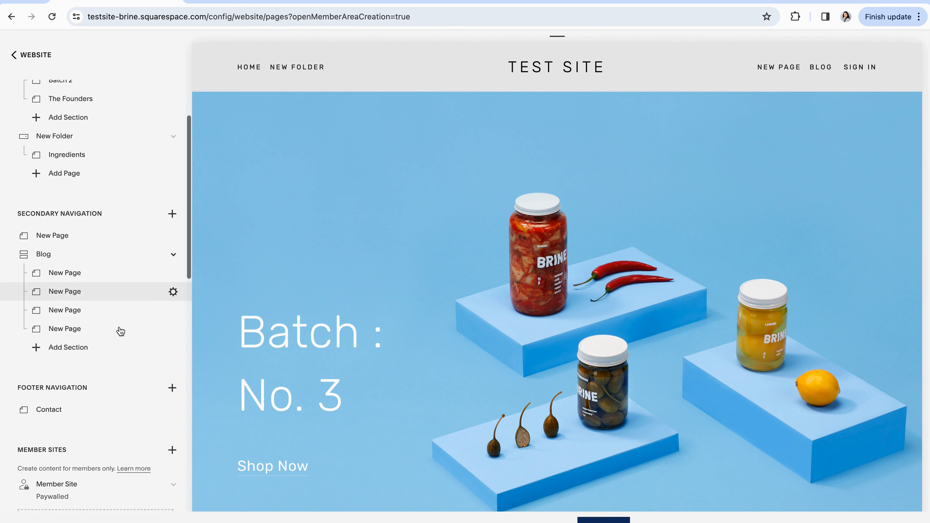
pyautogui.scroll(-7, 120, 330)
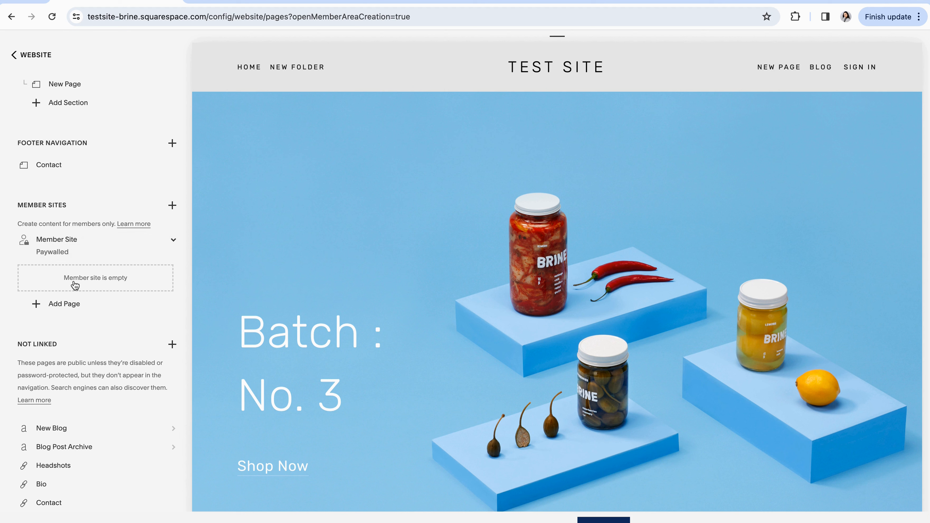
pyautogui.click(171, 206)
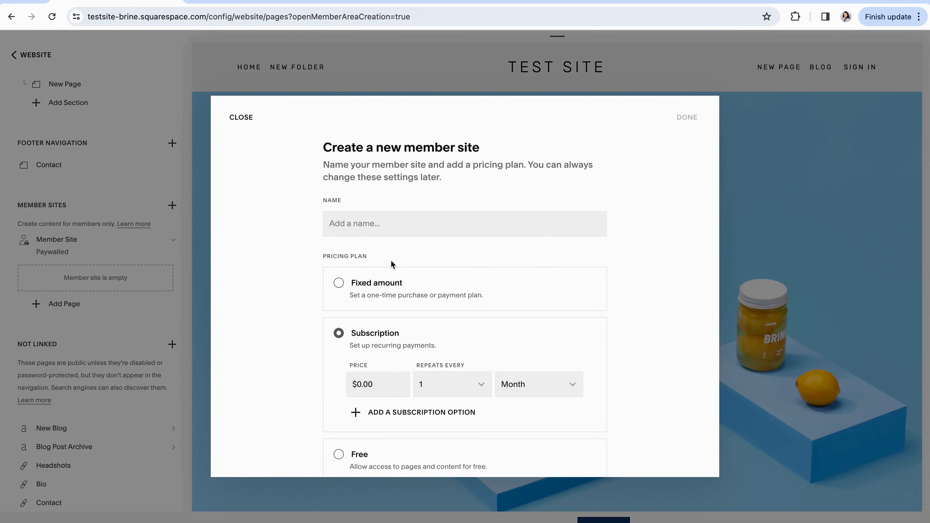
pyautogui.click(99, 266)
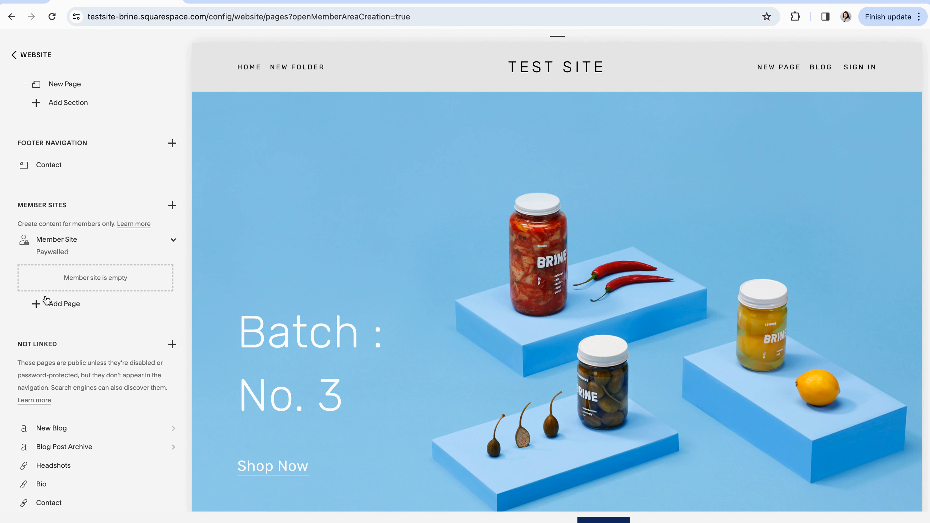
# - Add a blog page named "Main Course" to the paywalled Member Site
pyautogui.click(36, 304)
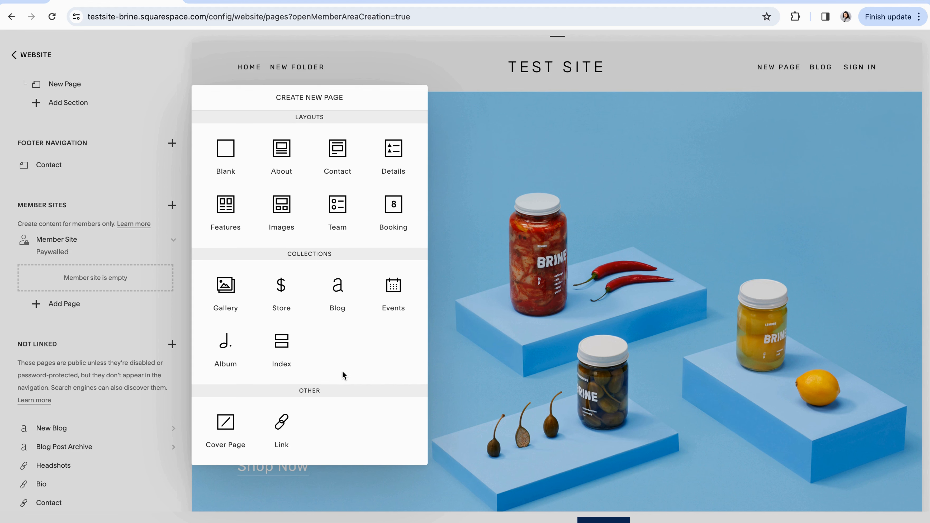
pyautogui.click(337, 299)
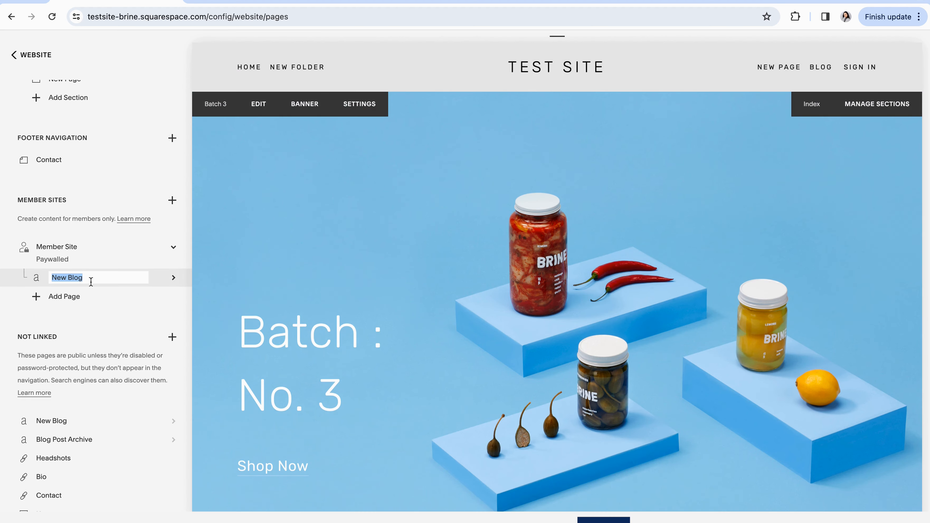
pyautogui.write('Main Course')
pyautogui.press('Return')
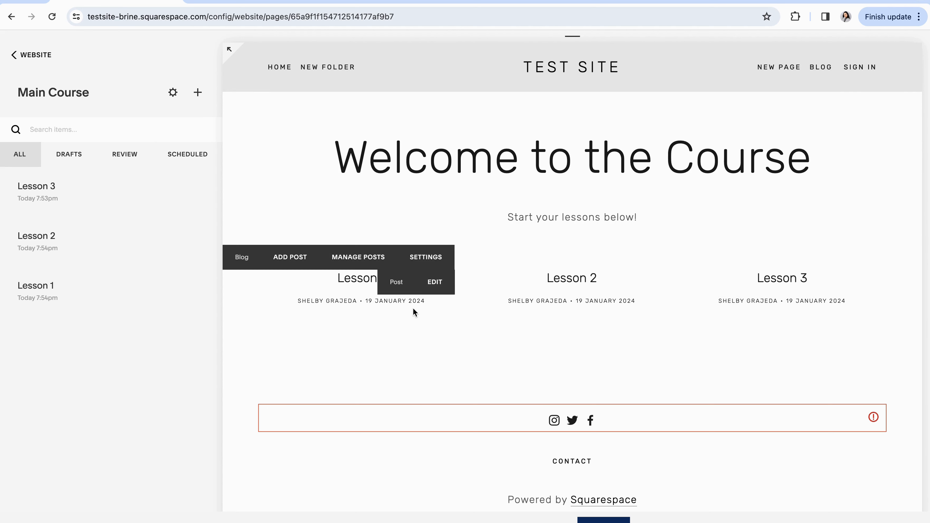
pyautogui.moveTo(75, 237)
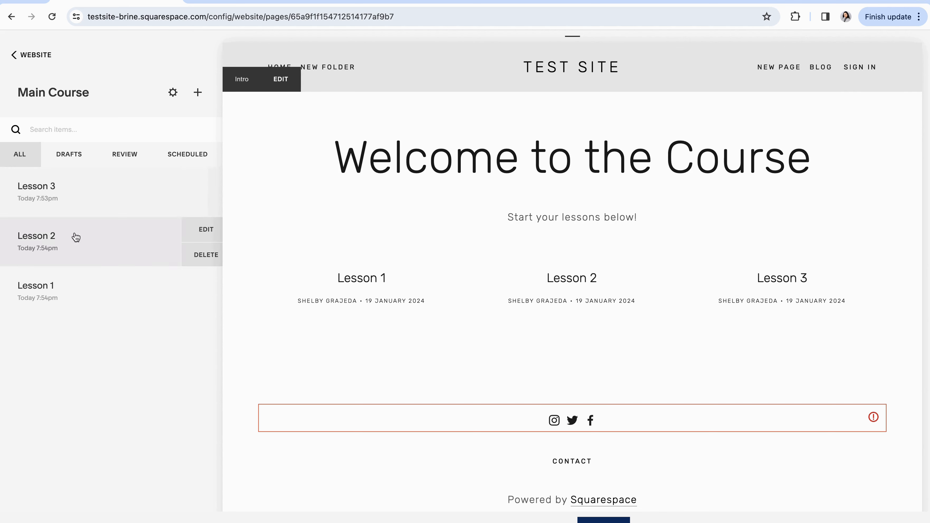
pyautogui.moveTo(119, 208)
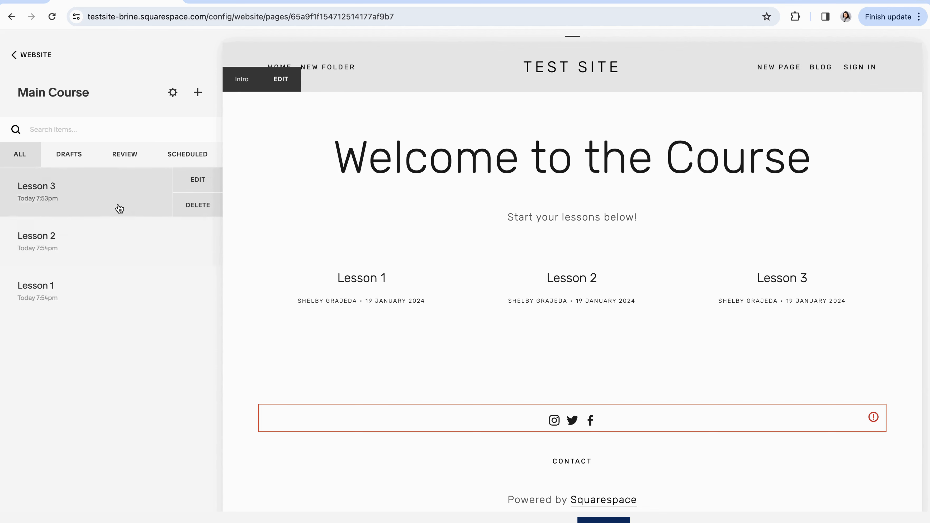
pyautogui.moveTo(110, 266)
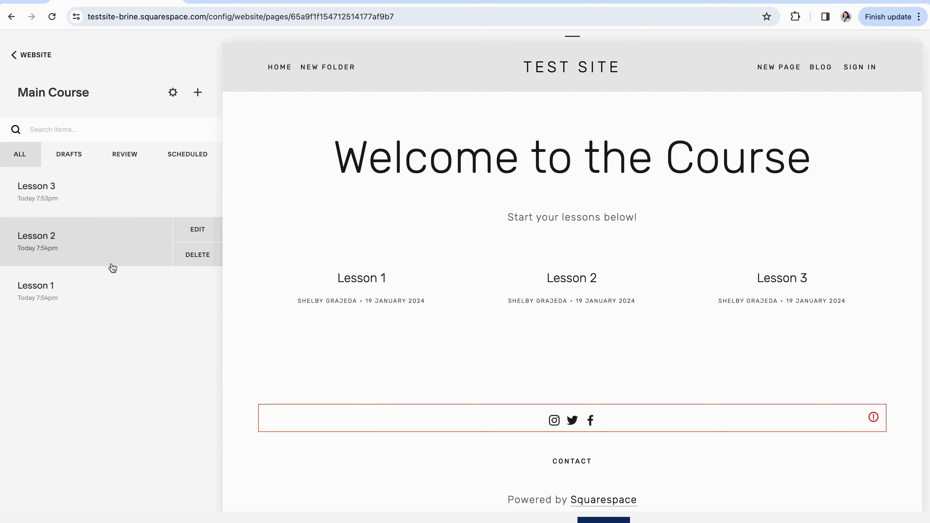